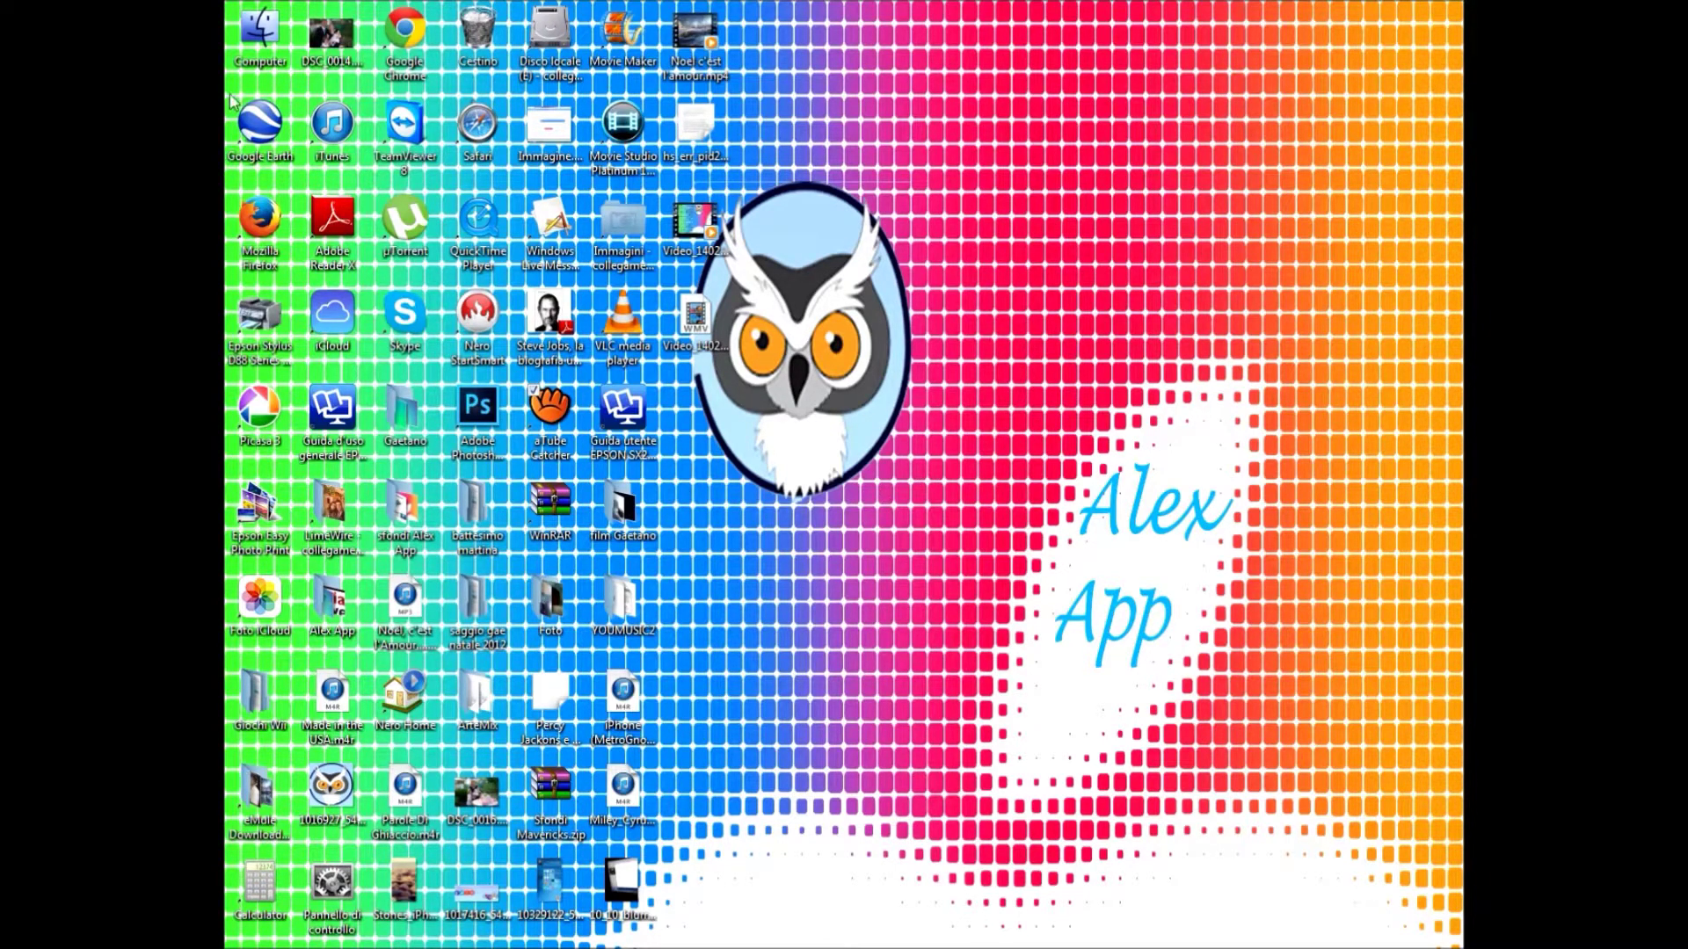
# - Uncheck 'Nascondi le estensioni per i tipi di file conosciuti' in Folder Options to show file extensions
pyautogui.doubleClick(259, 29)
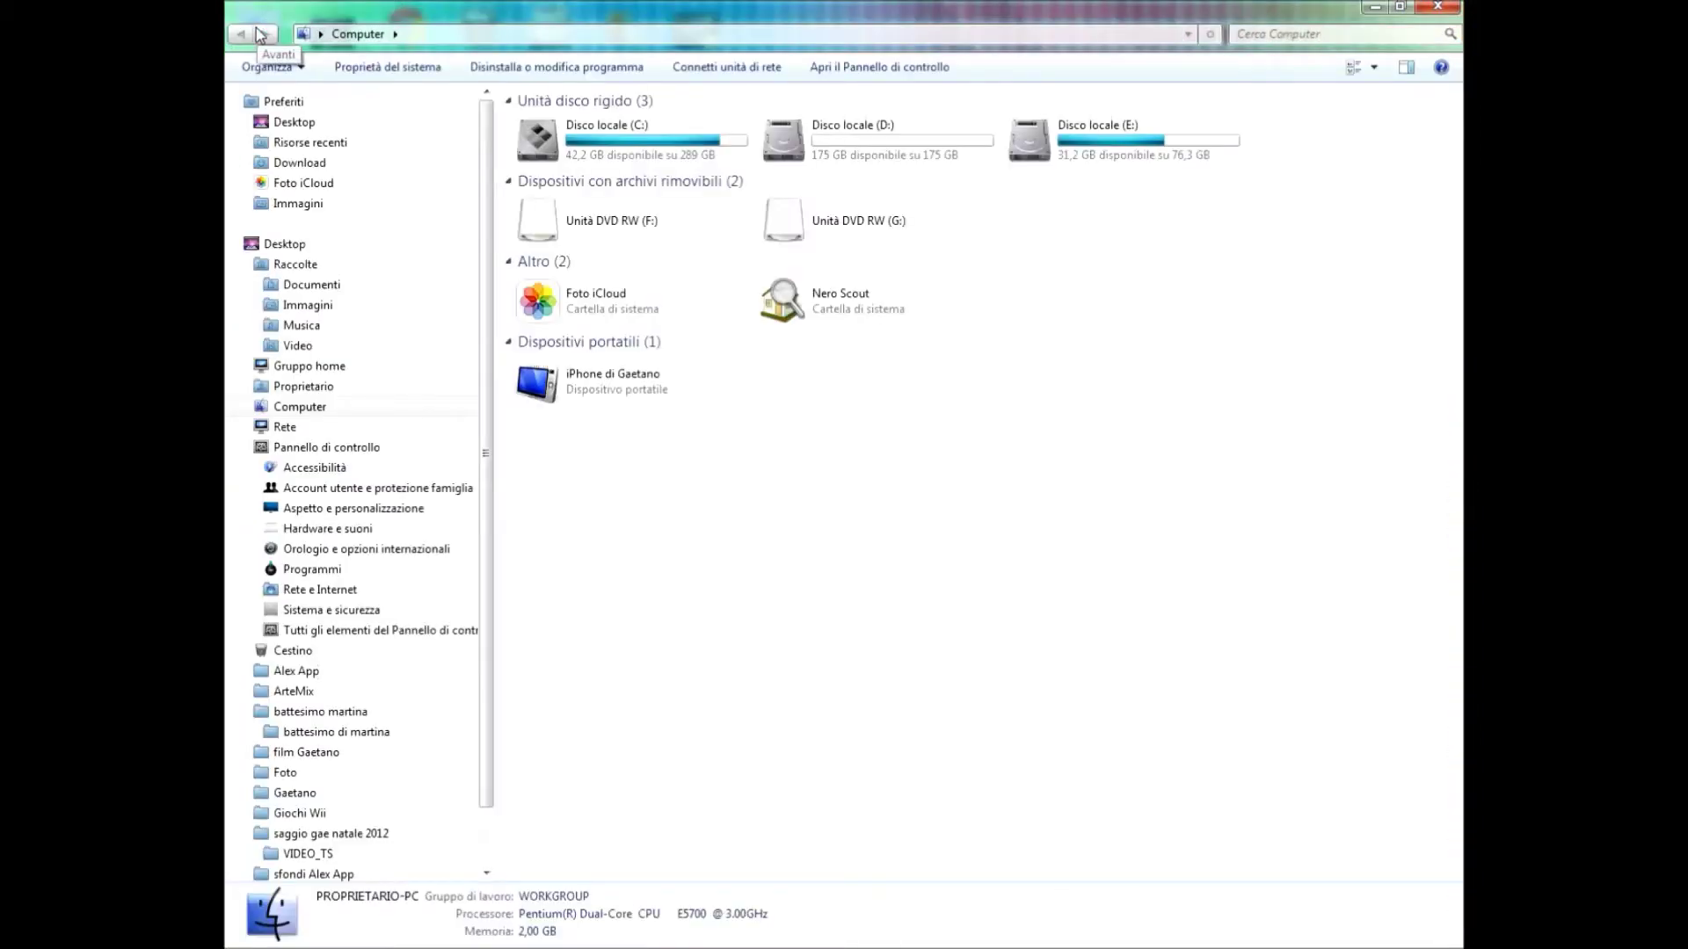
pyautogui.click(271, 67)
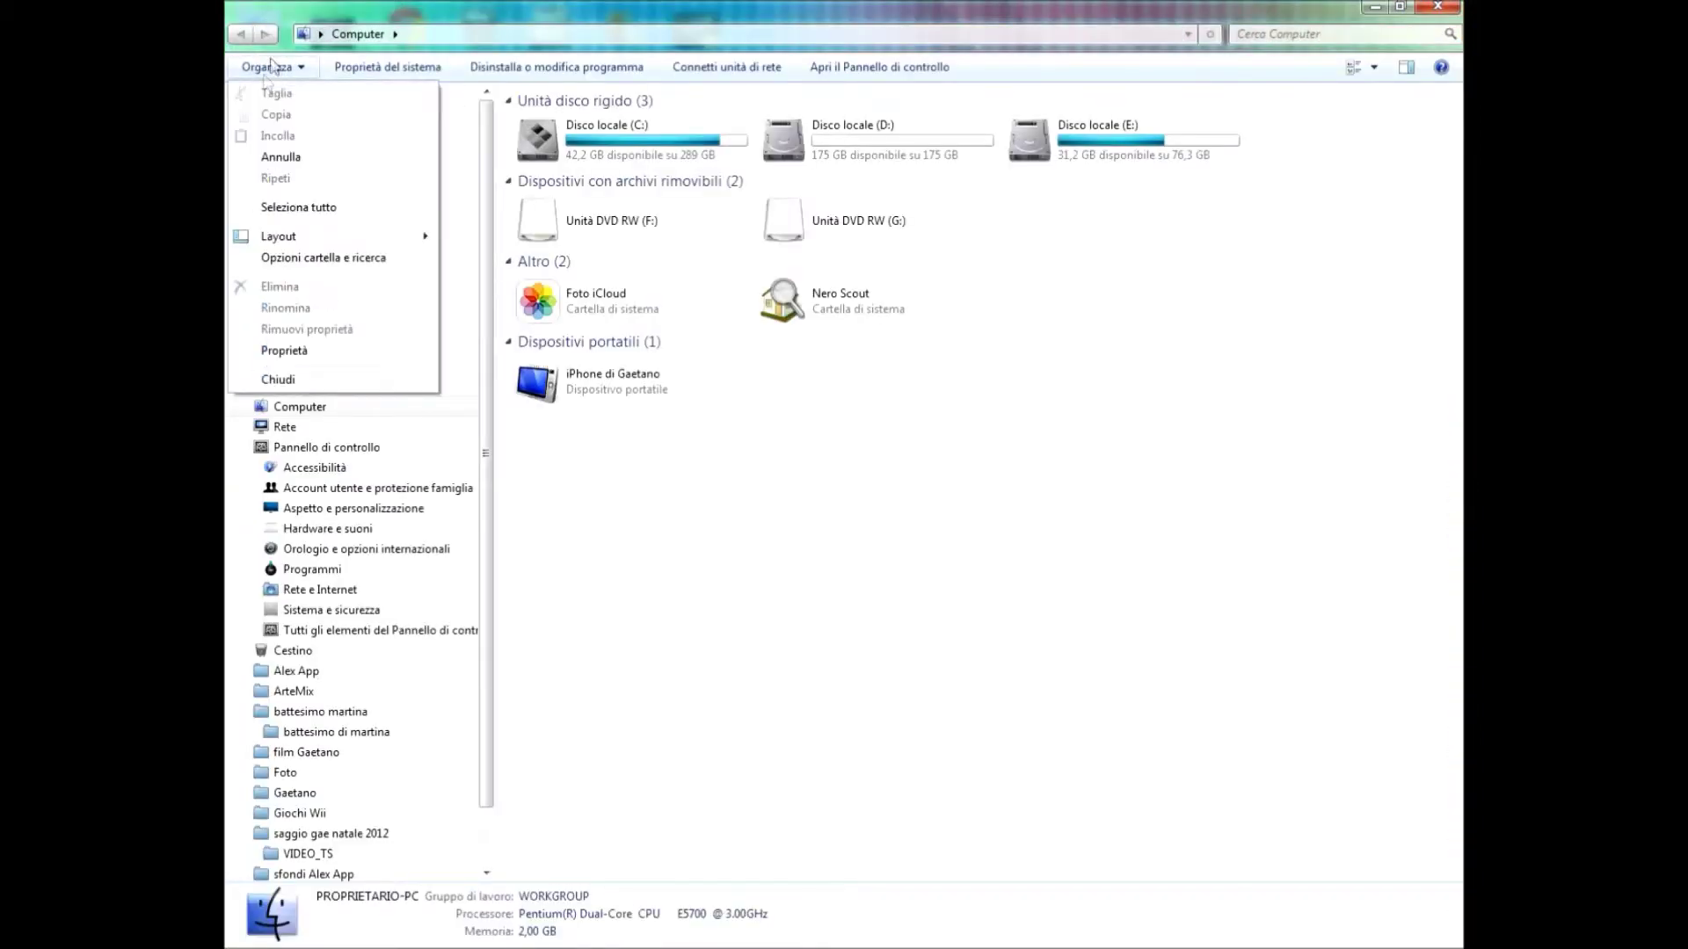
pyautogui.click(294, 260)
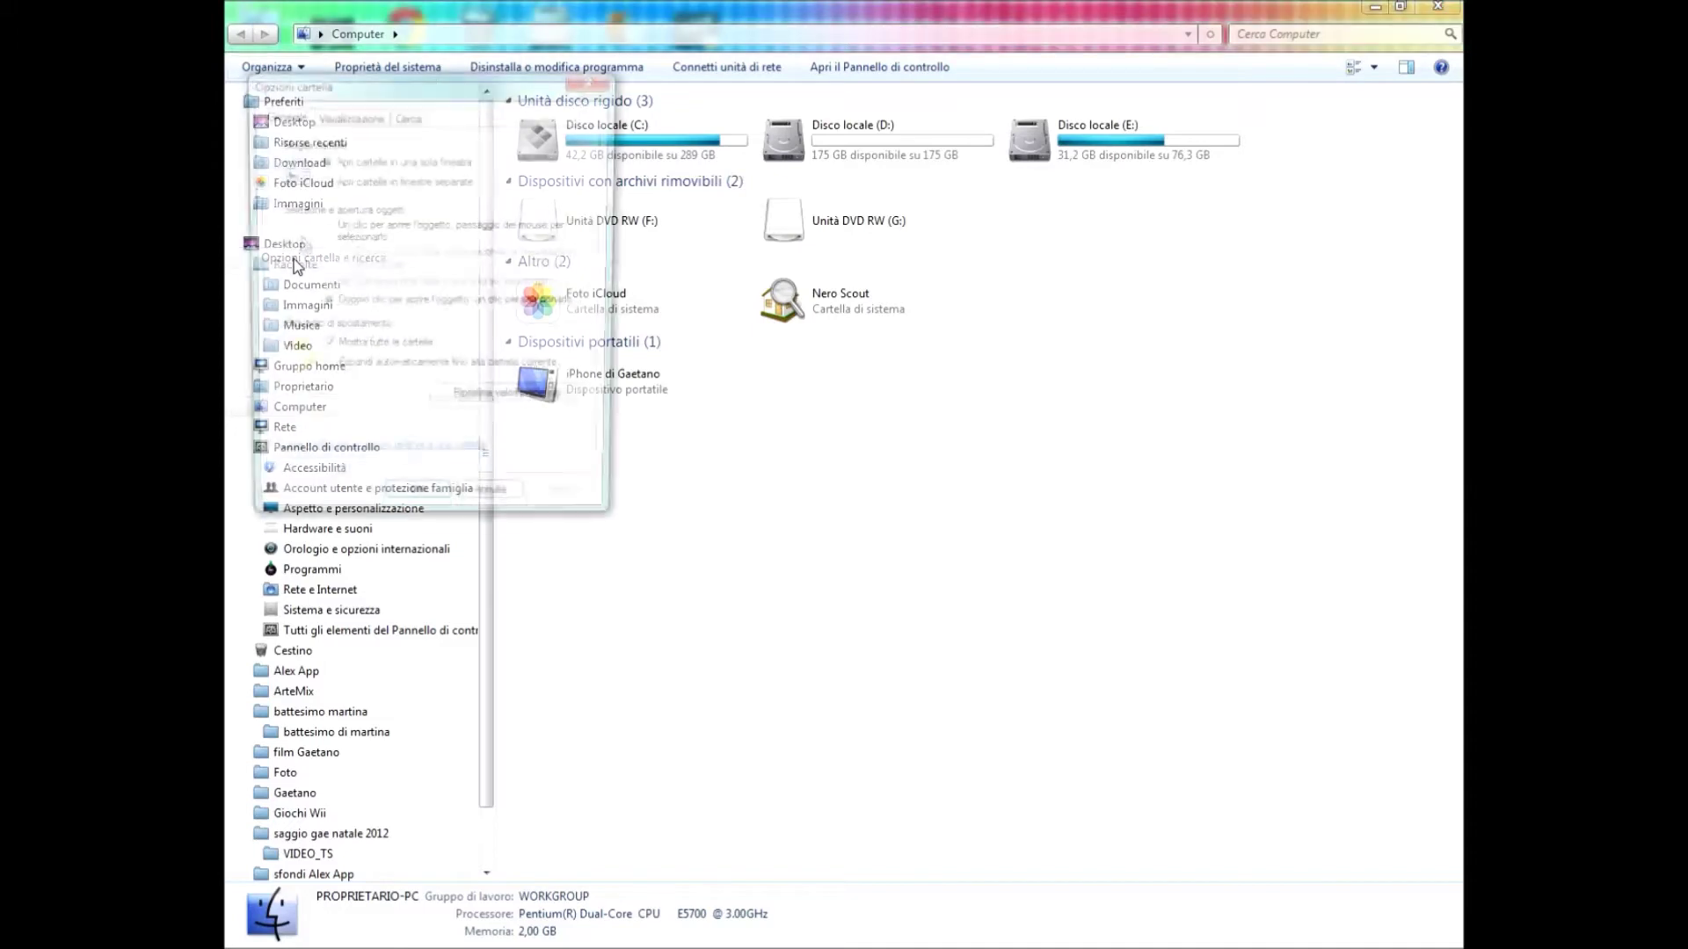
pyautogui.click(334, 117)
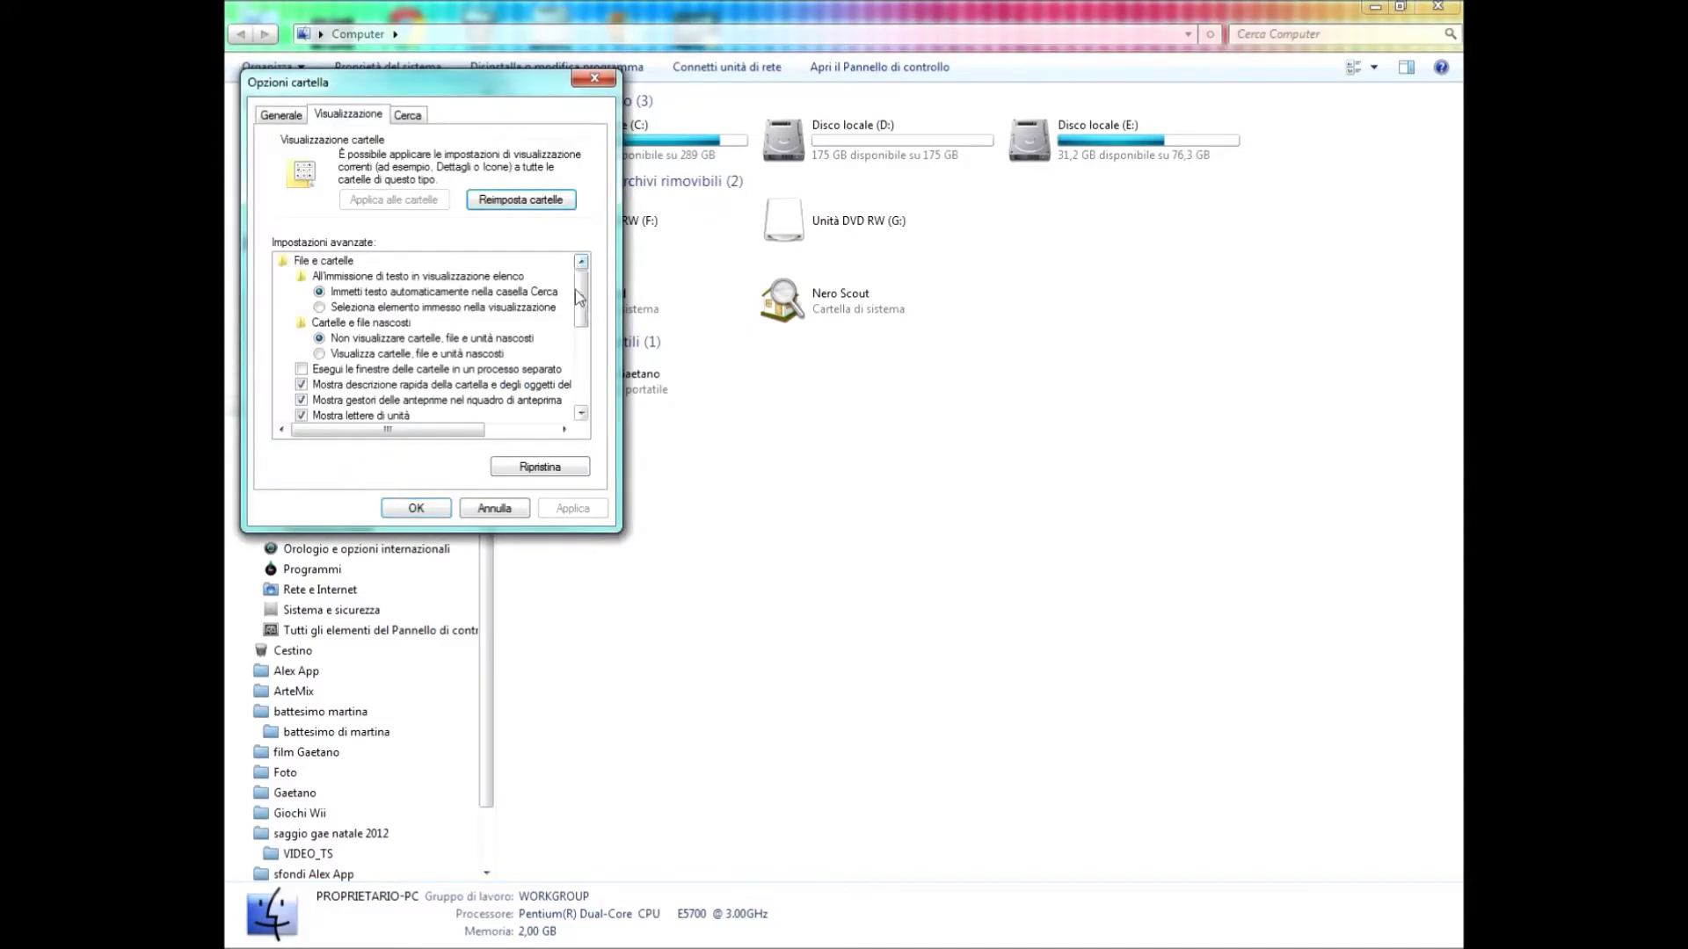
pyautogui.moveTo(581, 297); pyautogui.dragTo(598, 359)
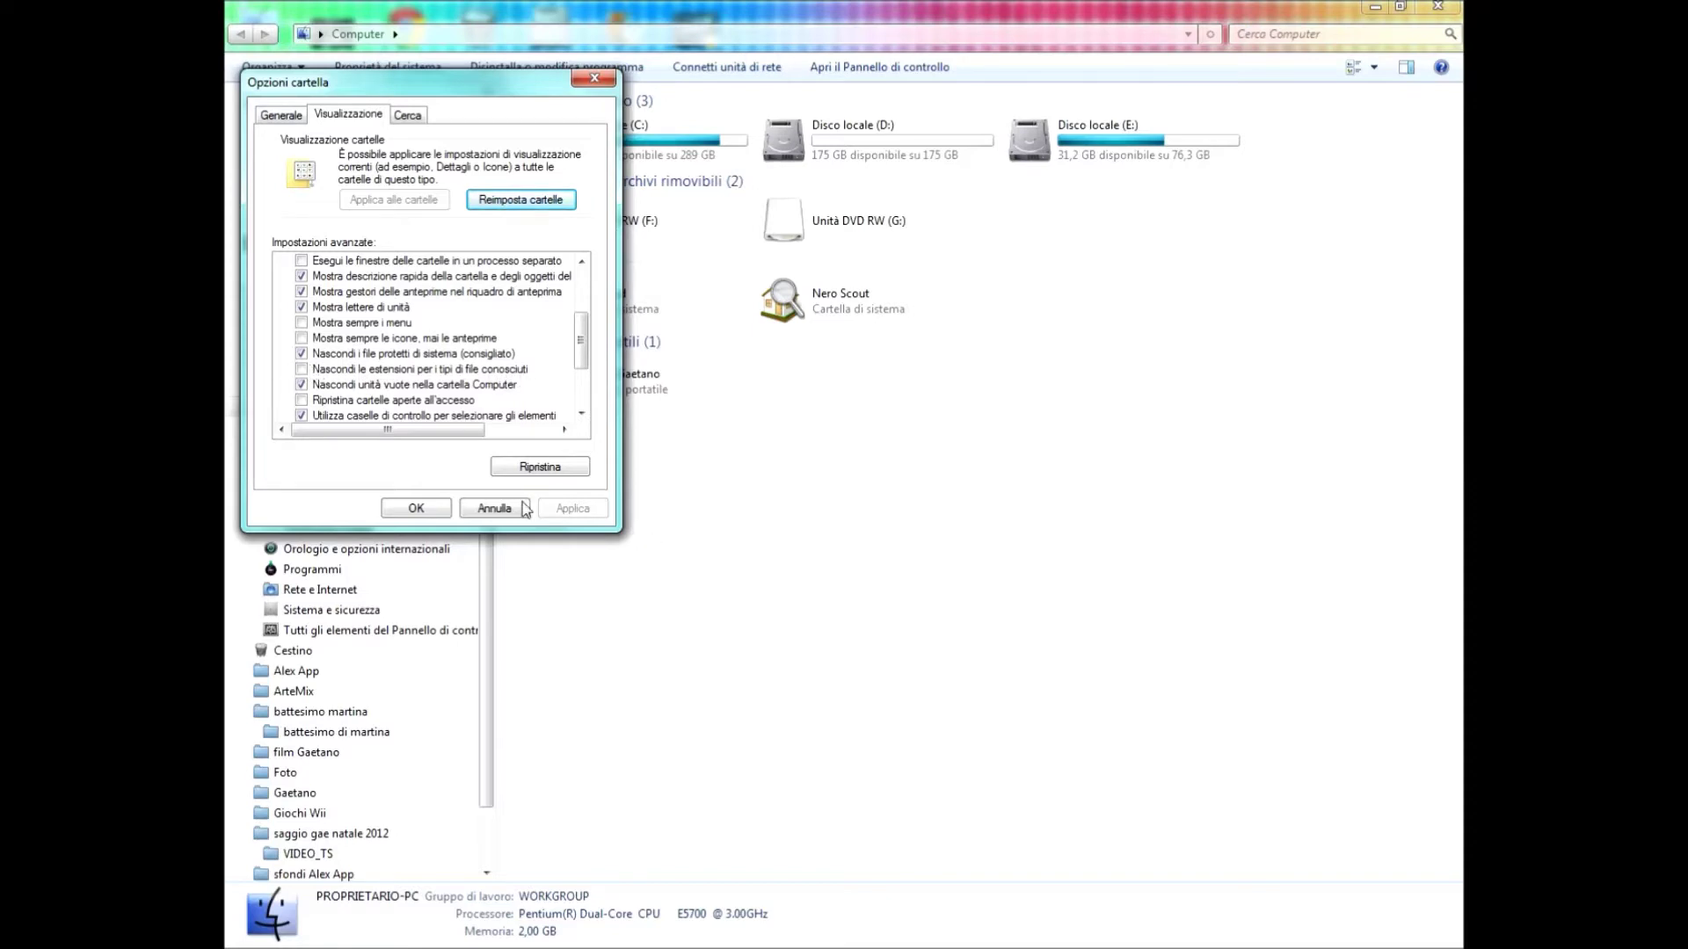
pyautogui.click(418, 510)
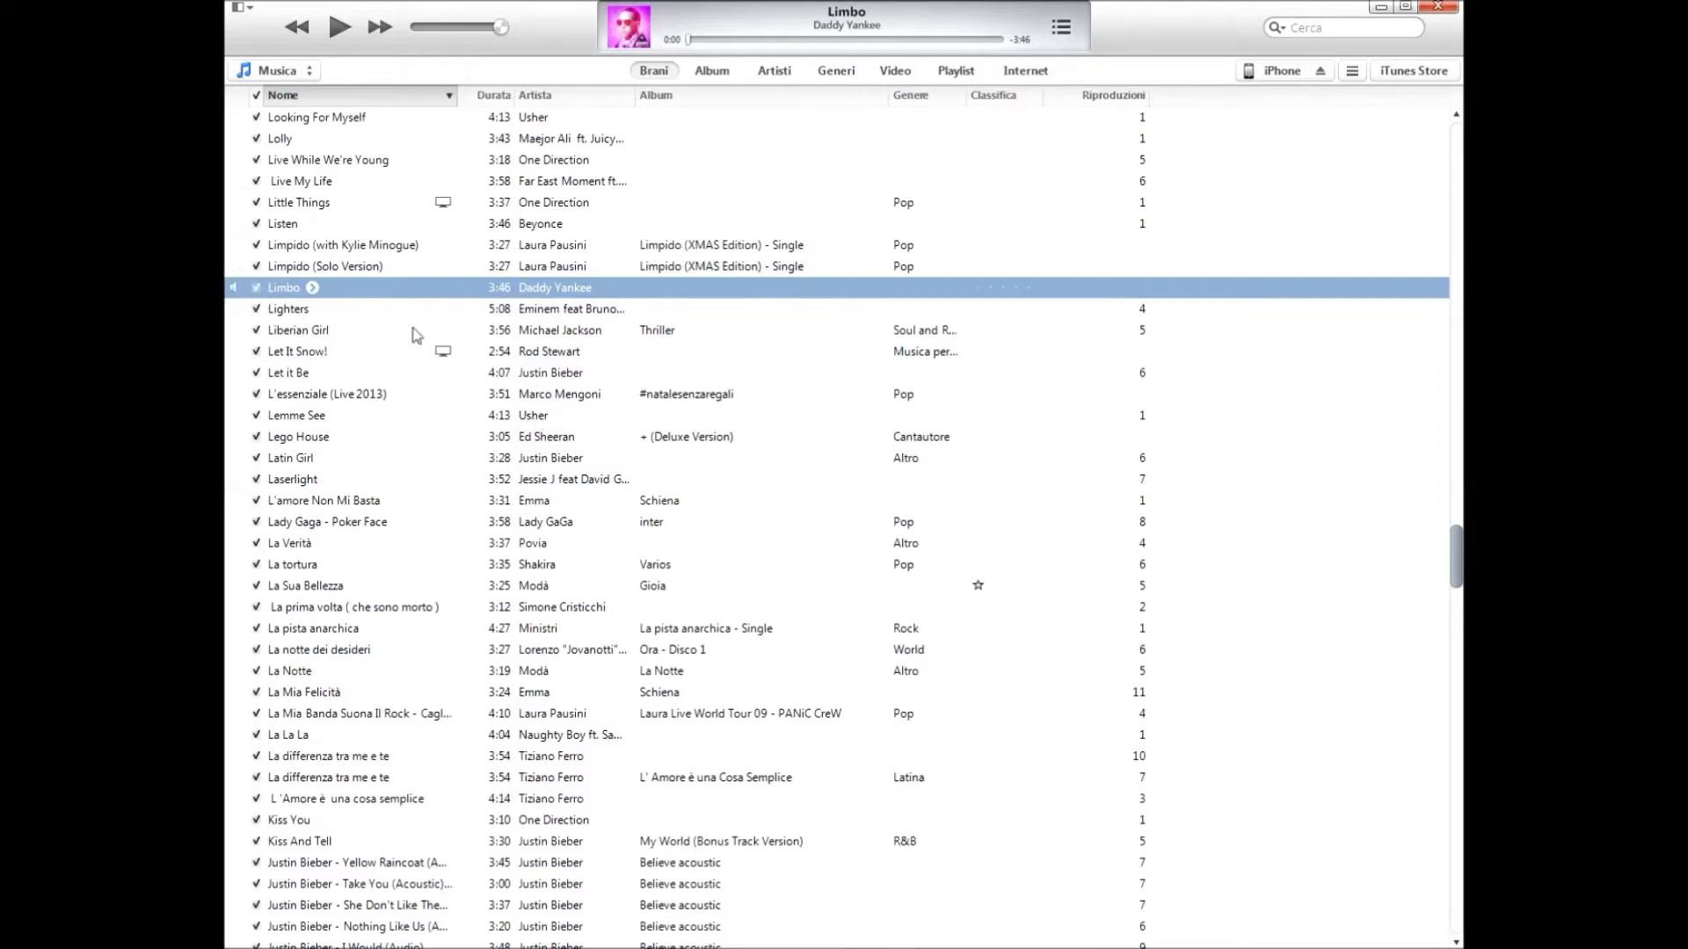
# - Set Limbo's playback end time to 0:40 in its song info options
pyautogui.rightClick(340, 292)
pyautogui.click(404, 378)
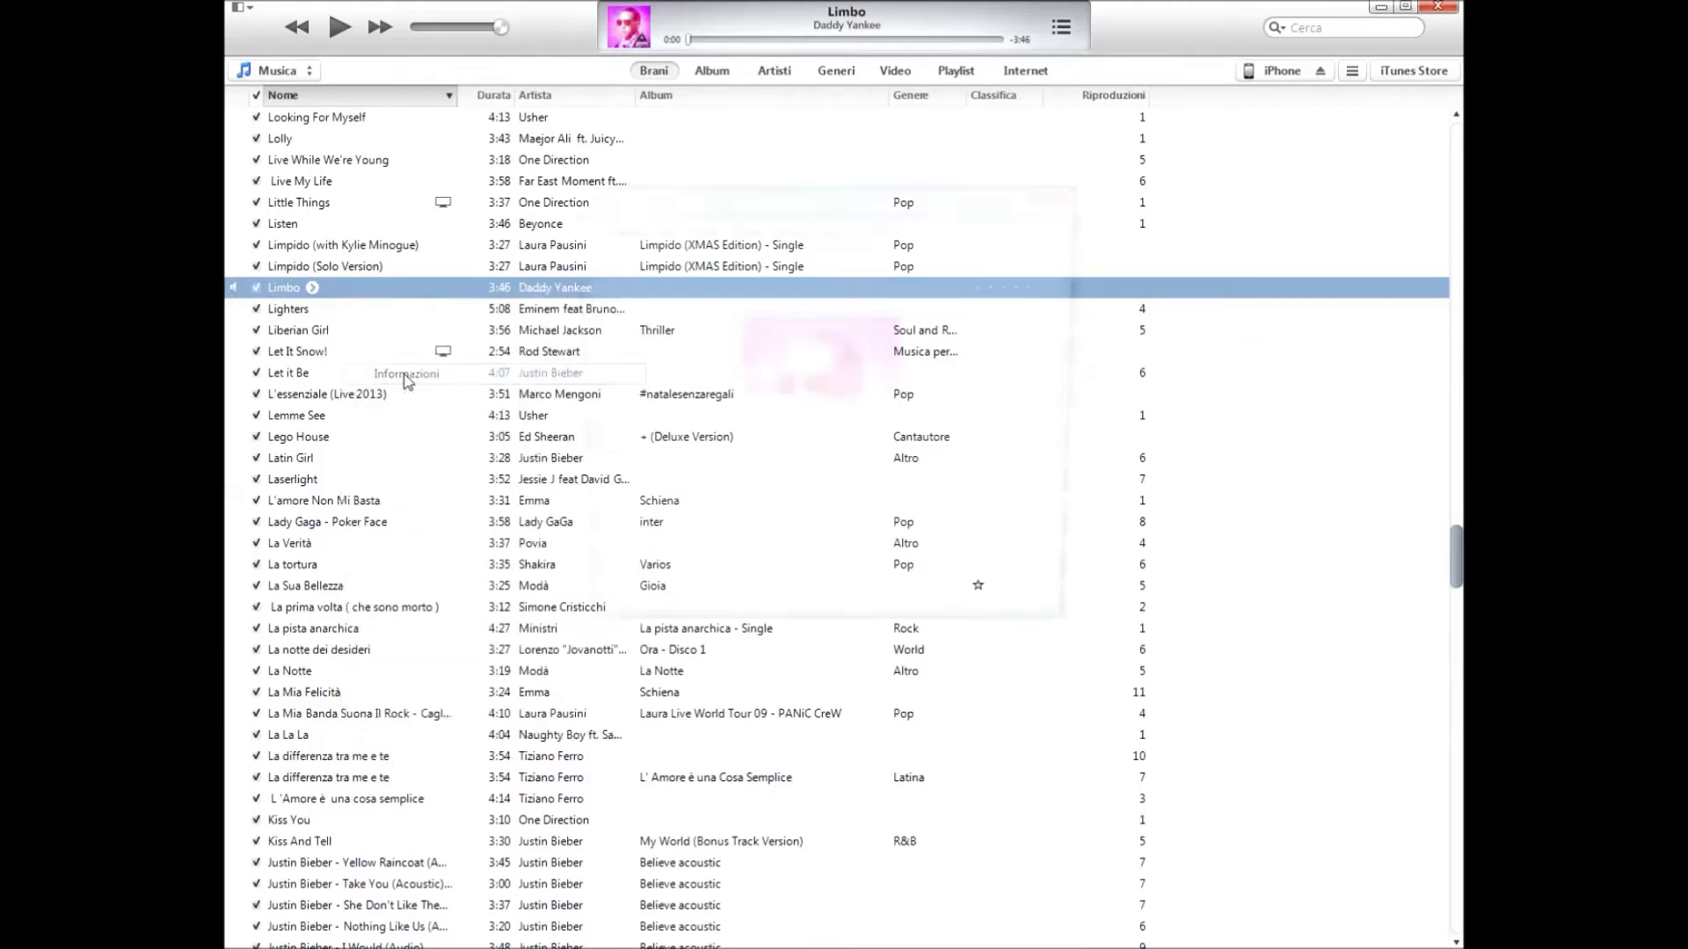
pyautogui.click(788, 228)
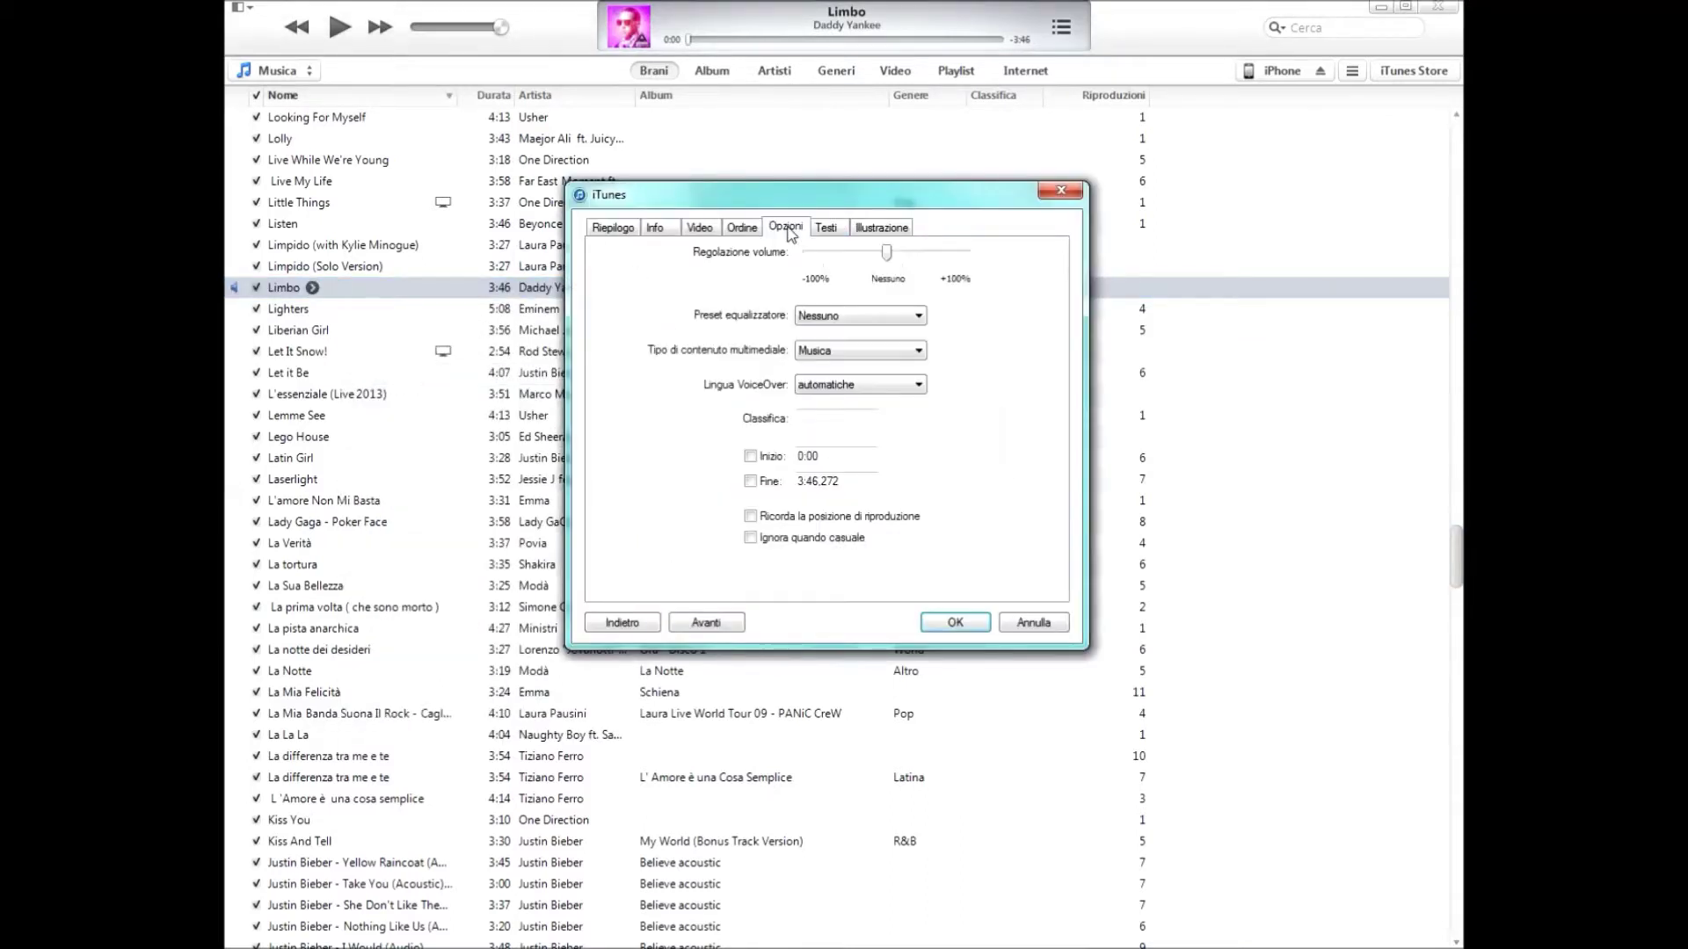
pyautogui.moveTo(851, 488); pyautogui.dragTo(737, 480)
pyautogui.press('BackSpace')
pyautogui.click(955, 622)
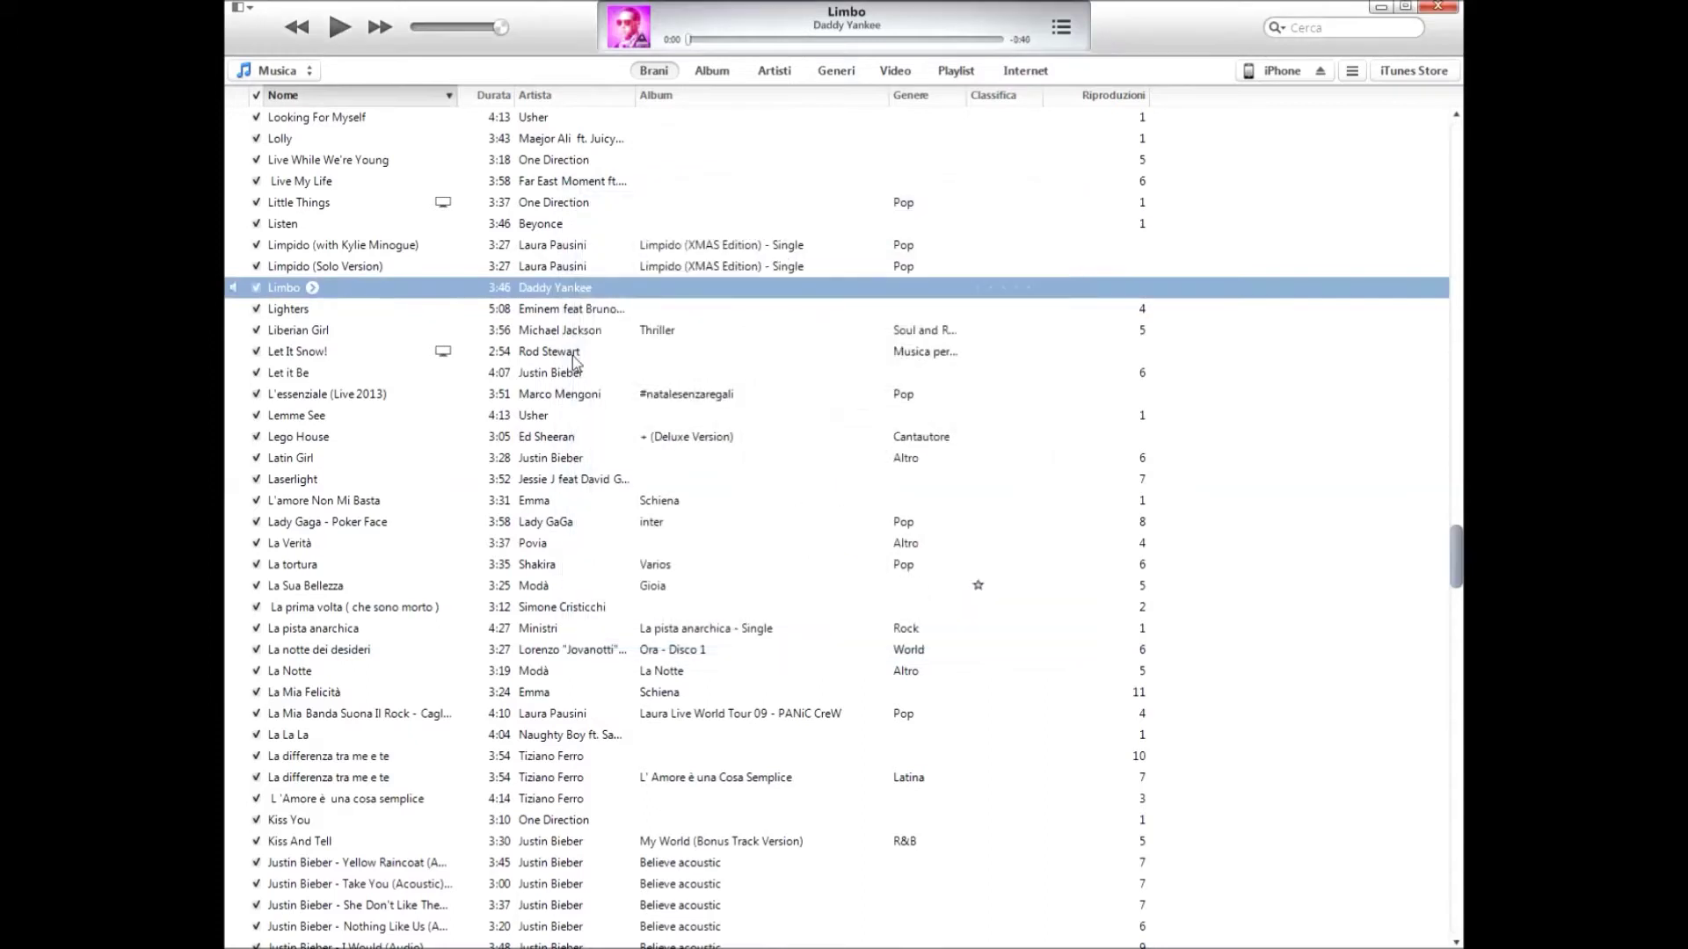
# - Create an AAC version of Limbo, select the new 0:40 copy, and shrink the window
pyautogui.rightClick(387, 289)
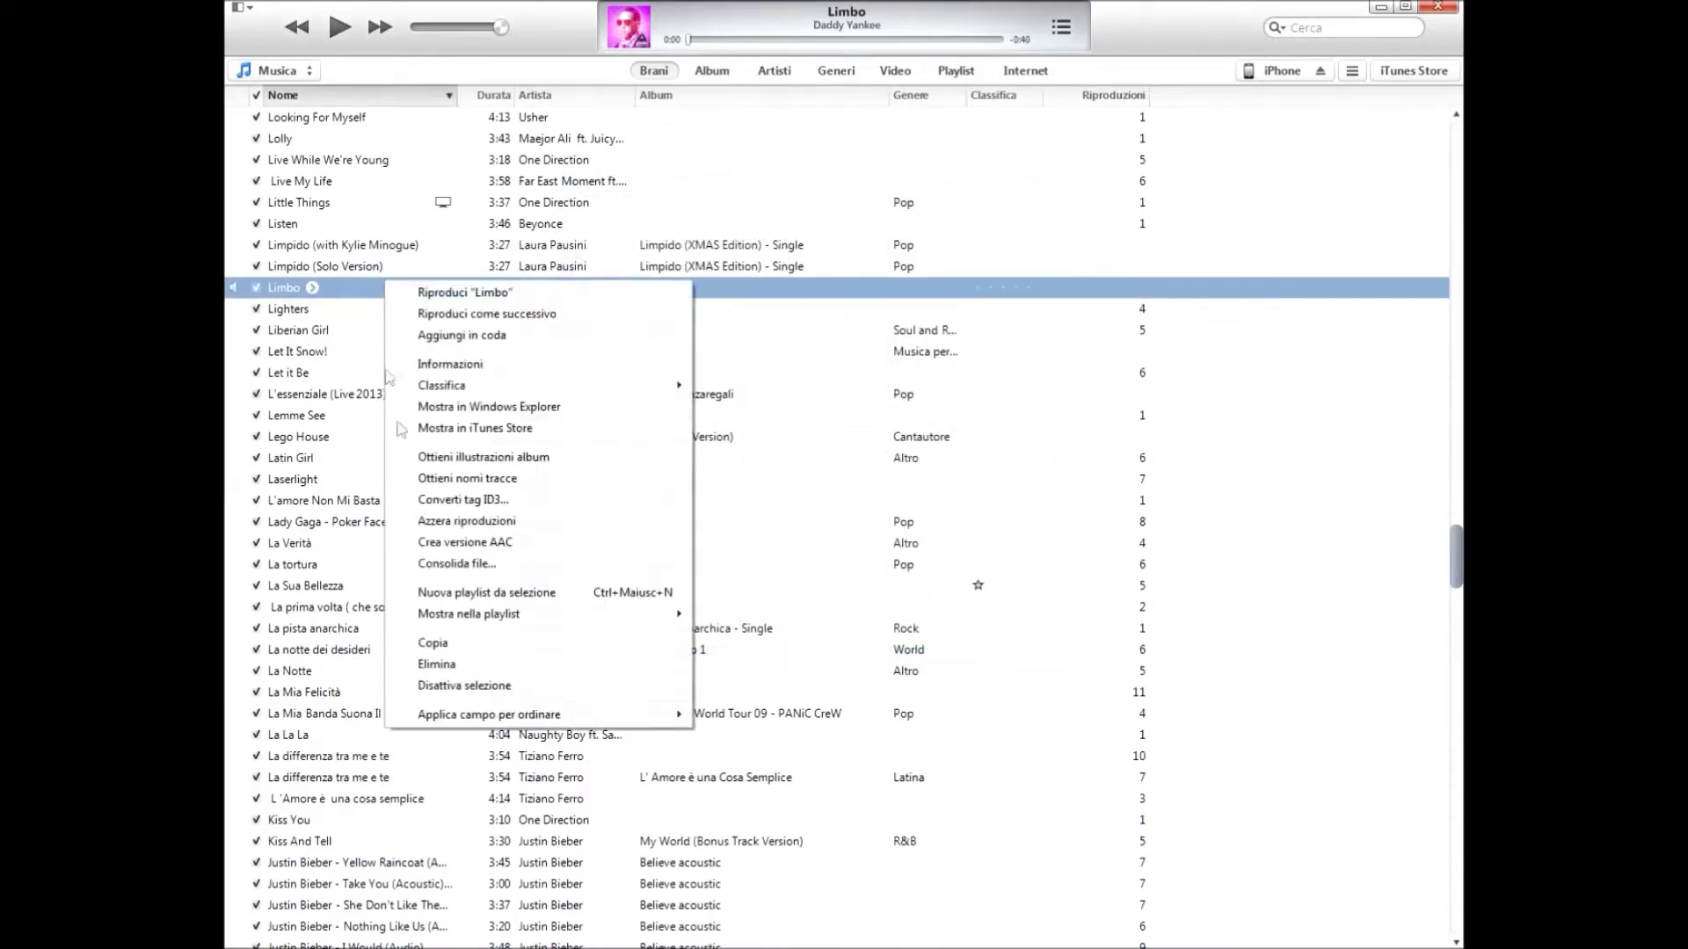
pyautogui.click(468, 545)
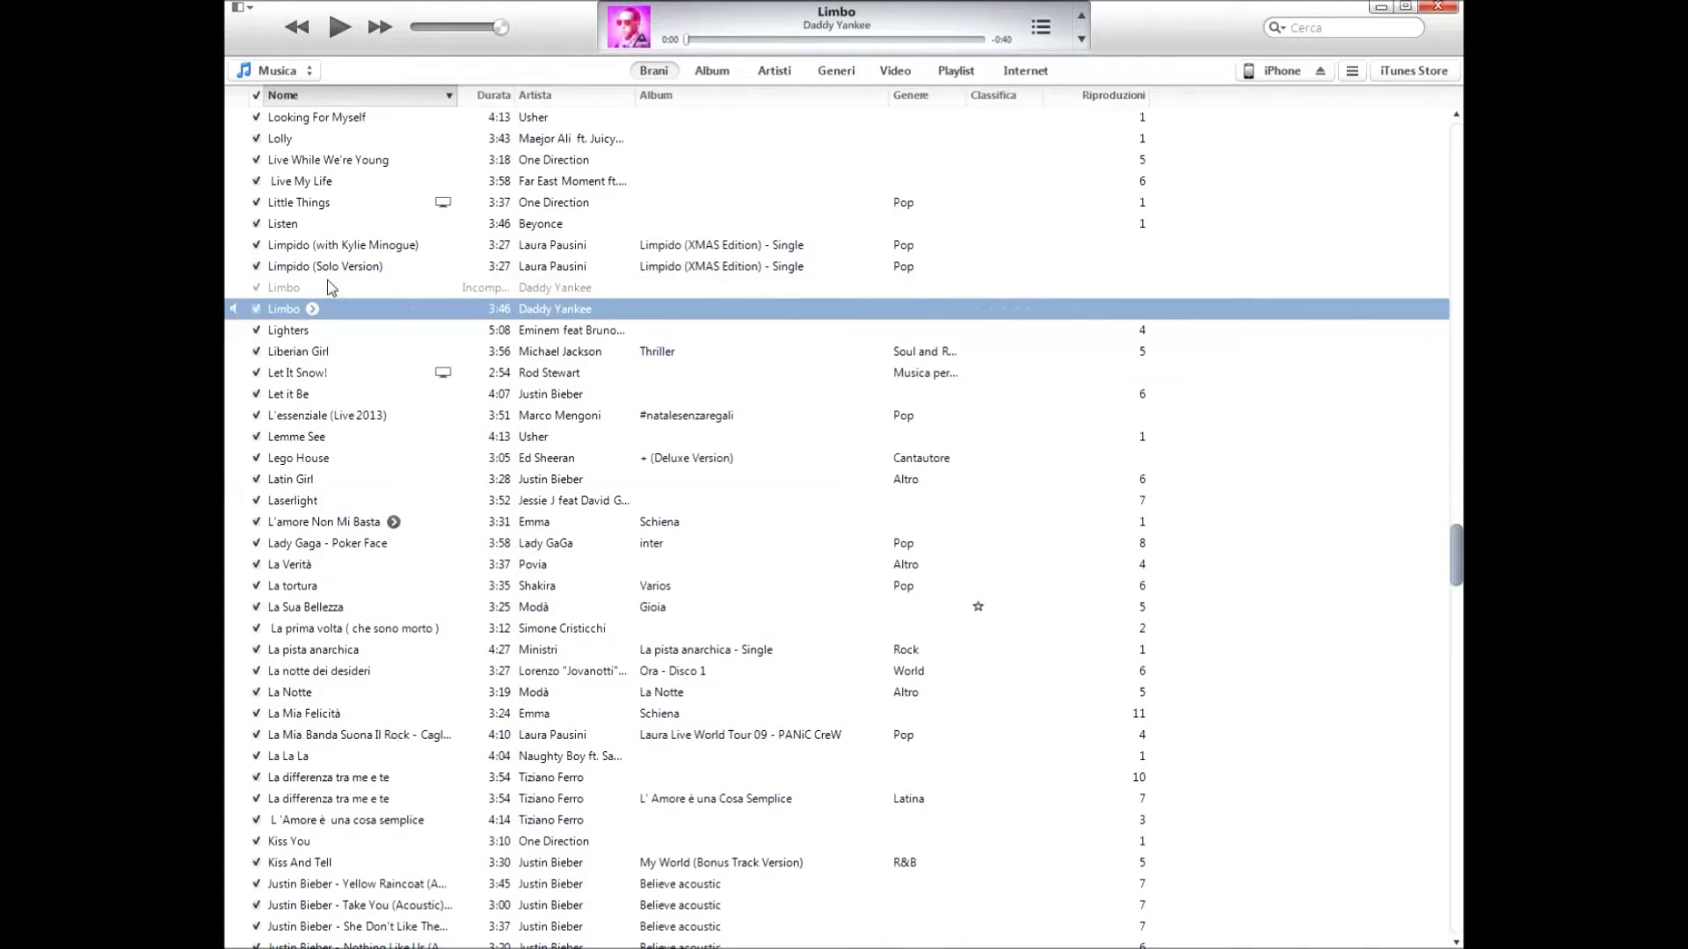
pyautogui.click(417, 291)
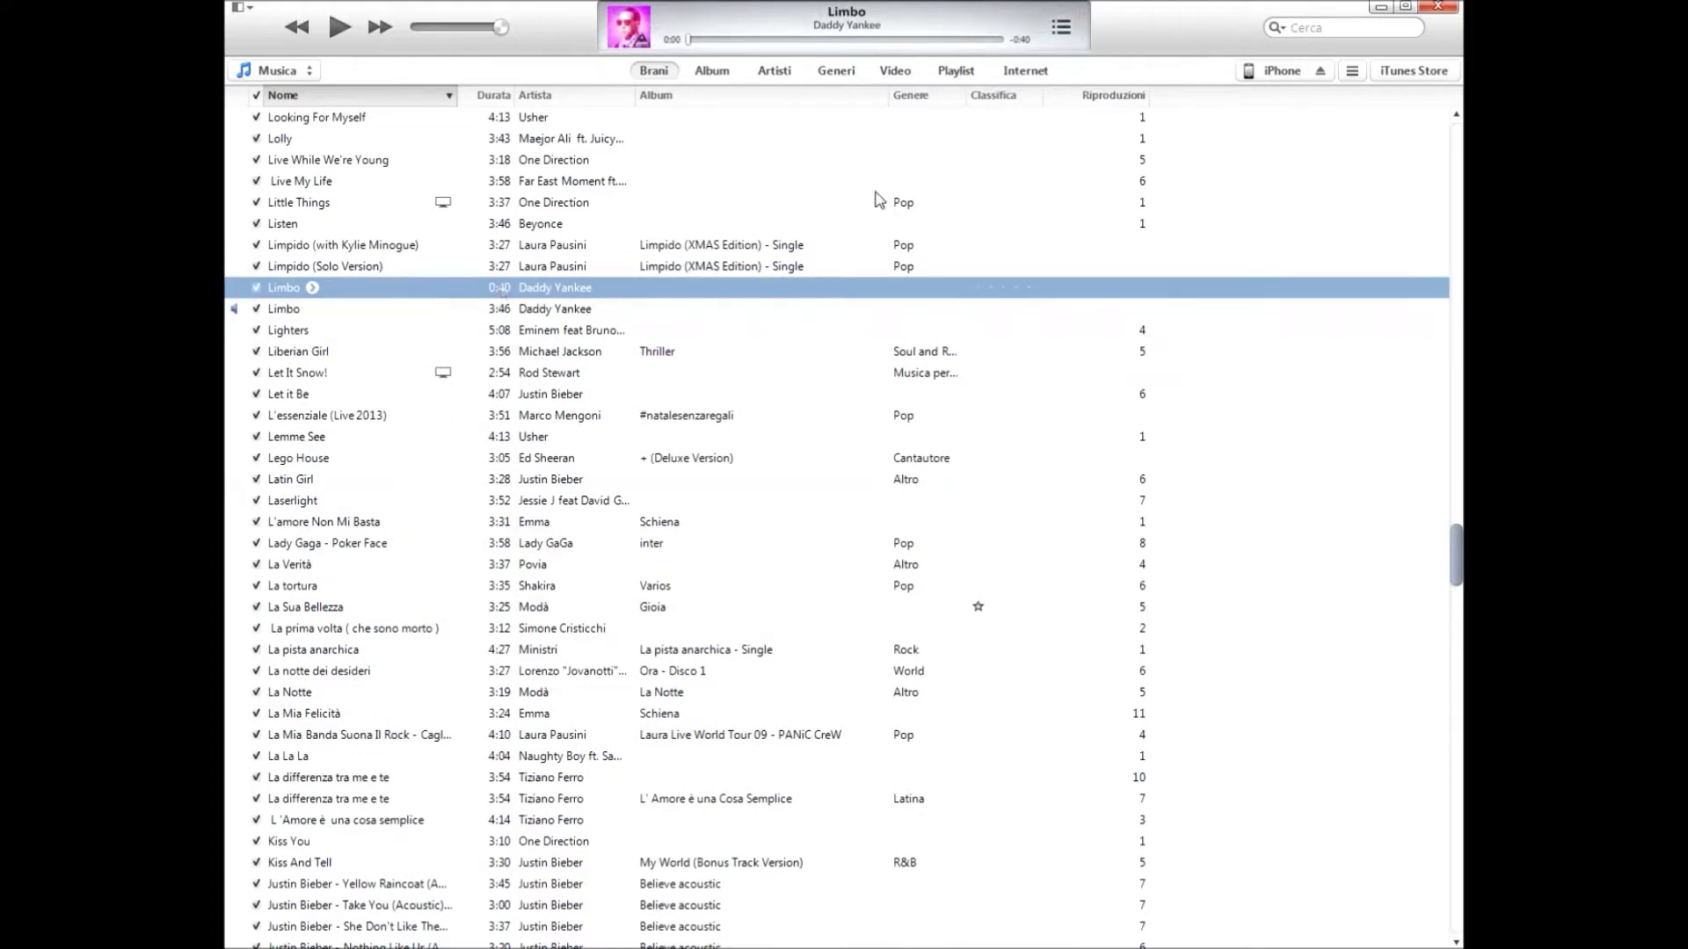
pyautogui.moveTo(1168, 28); pyautogui.dragTo(811, 84)
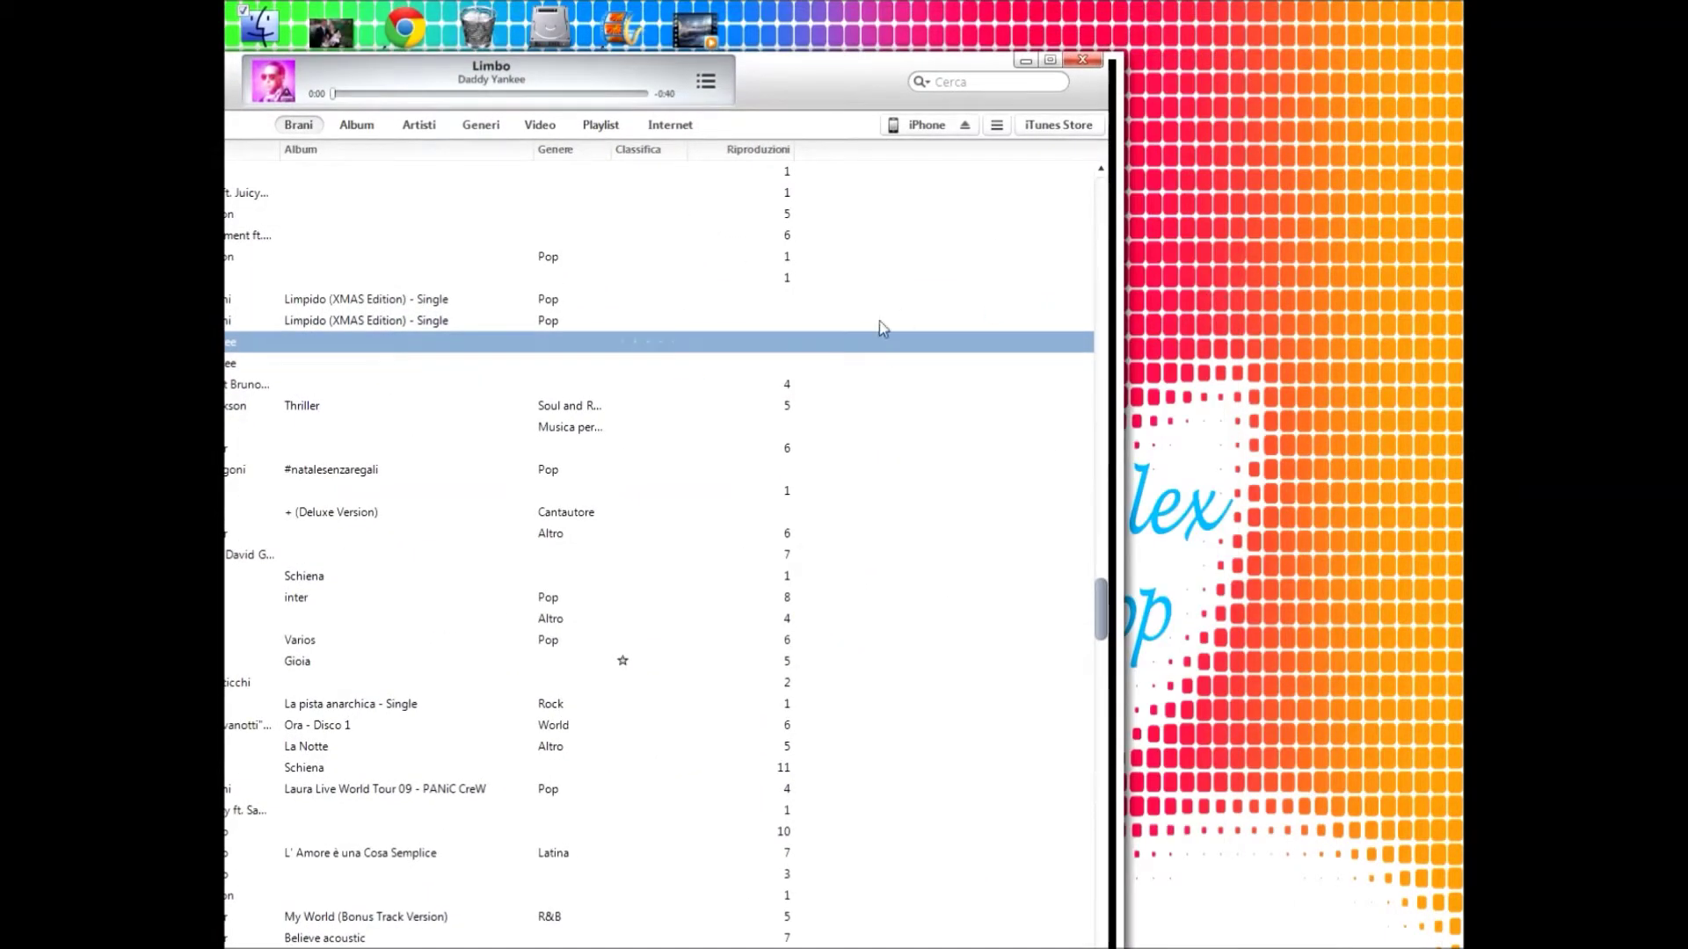
# - Copy the 0:40 Limbo file onto the desktop and close the library window
pyautogui.moveTo(834, 352); pyautogui.dragTo(1332, 238)
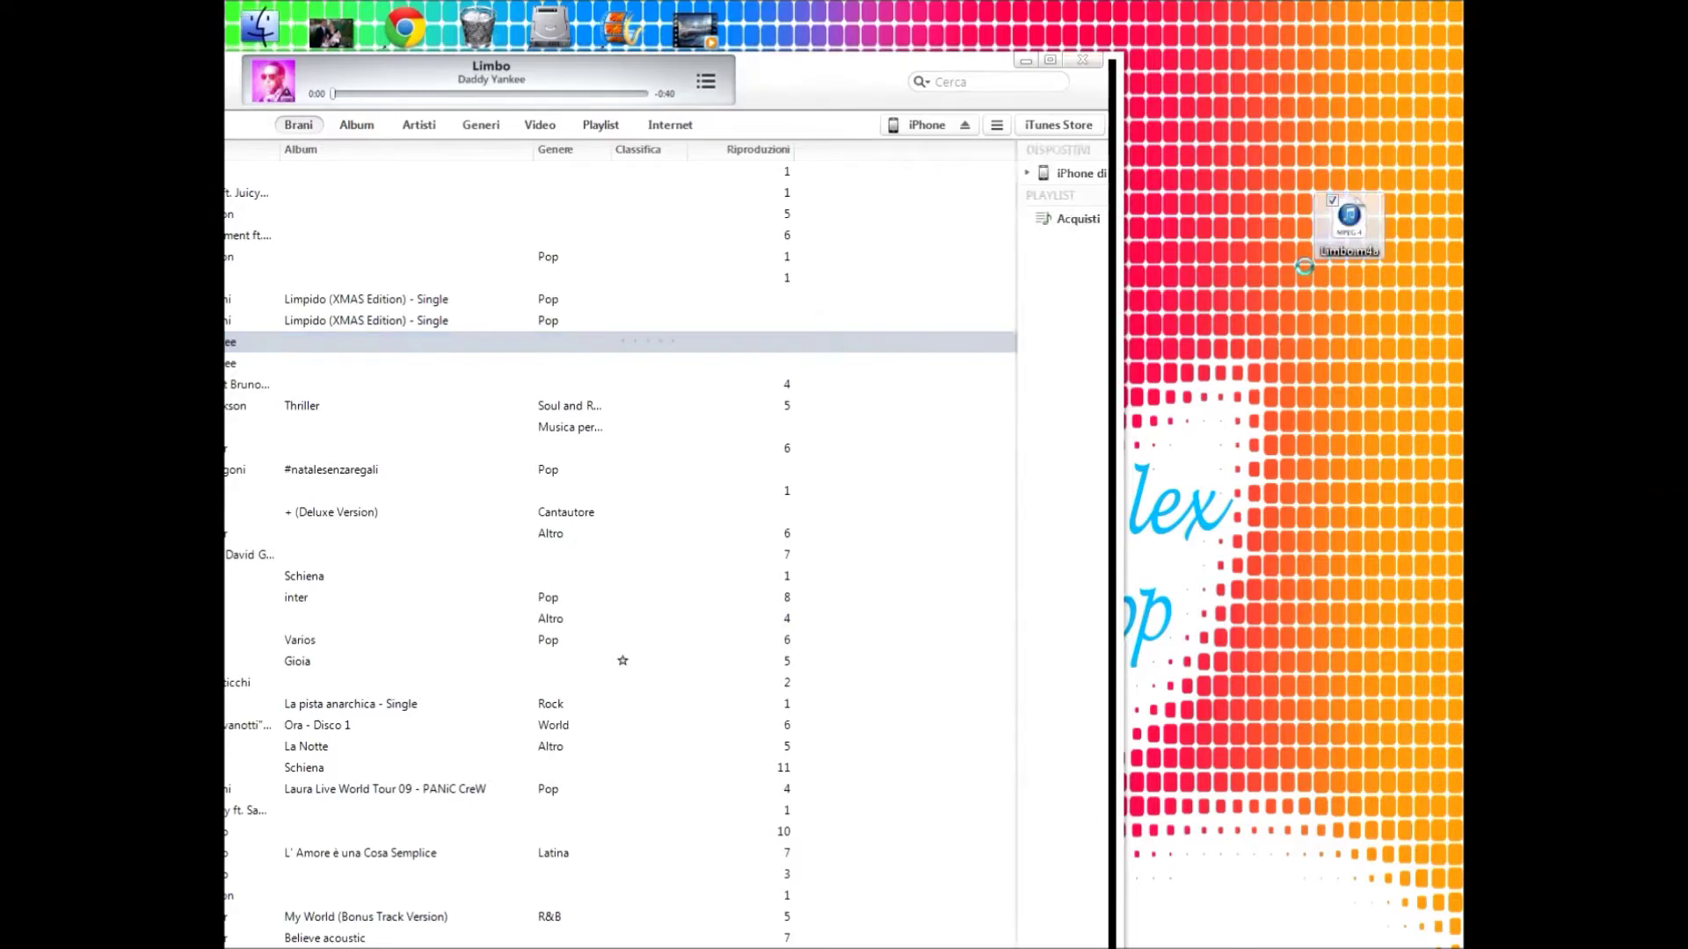
pyautogui.click(1023, 61)
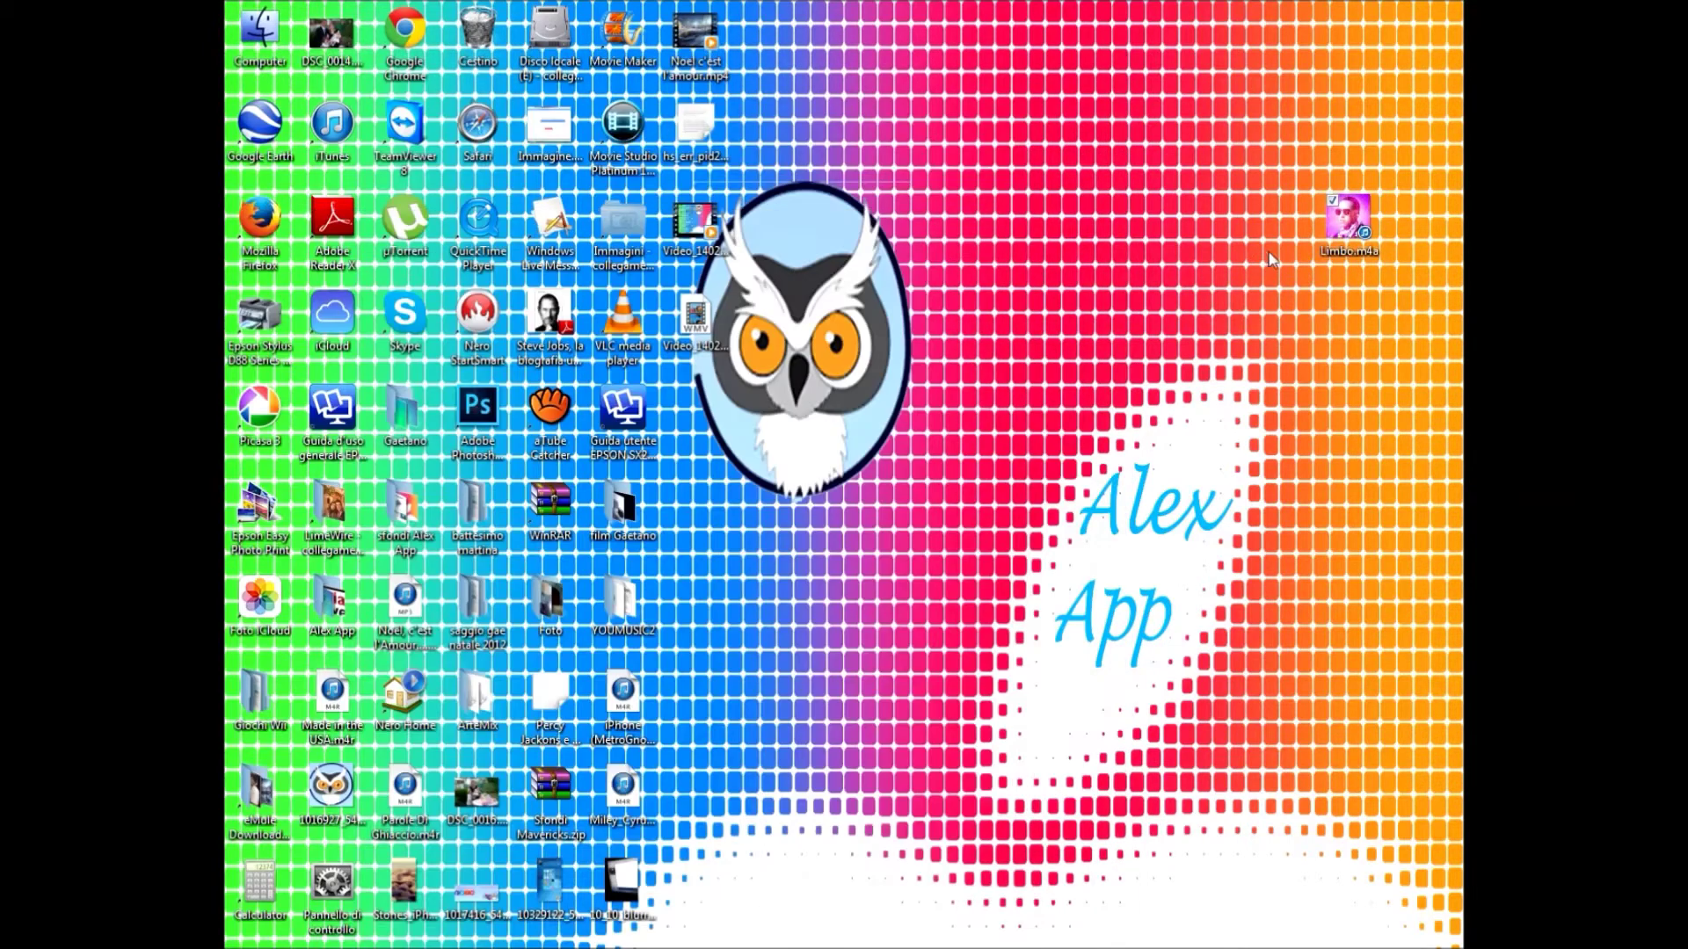
pyautogui.moveTo(1376, 243); pyautogui.dragTo(1230, 242)
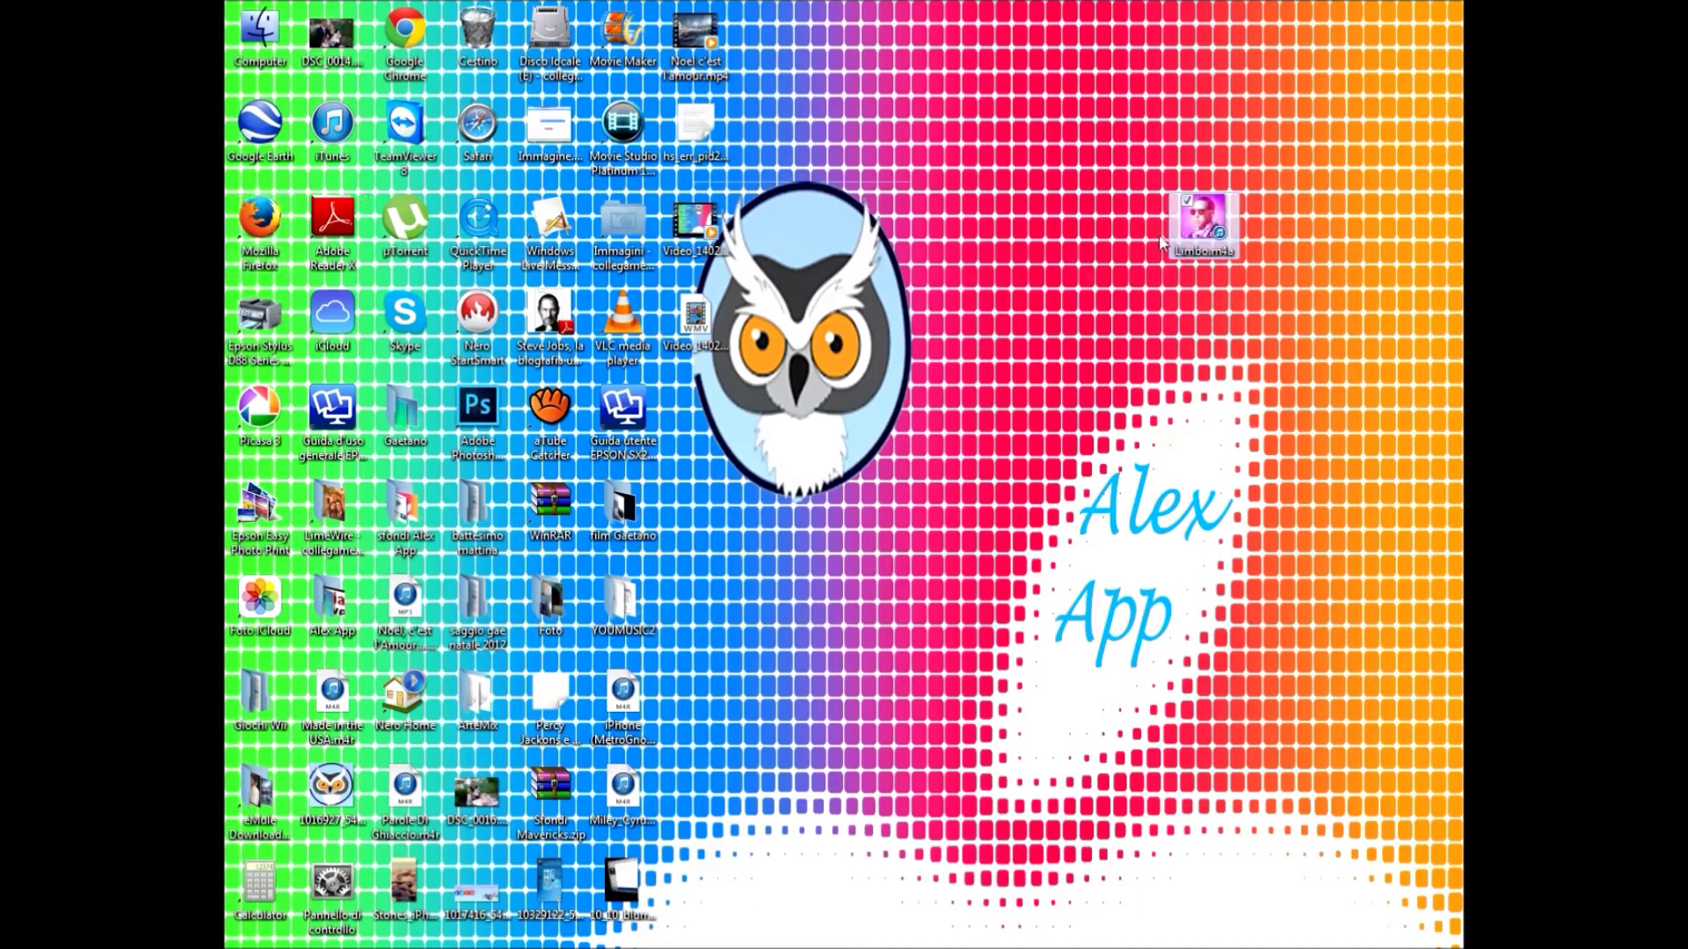
# - Rename Limbo.m4a to Limbo.m4r and confirm the extension change
pyautogui.rightClick(1206, 244)
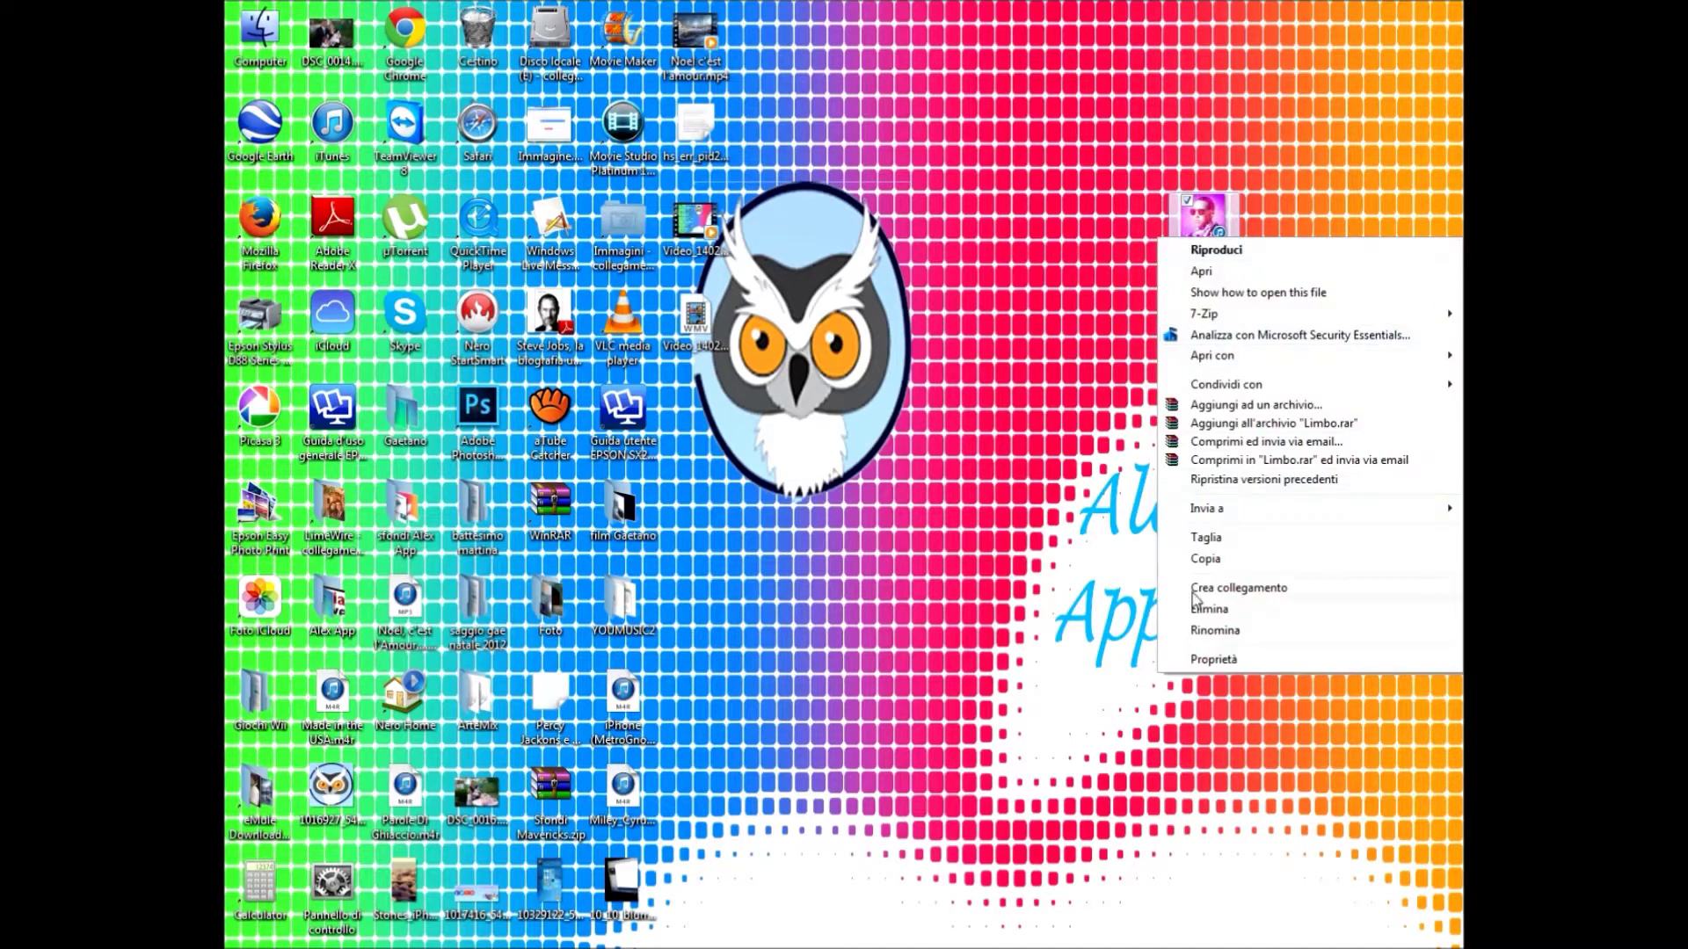
pyautogui.click(1210, 635)
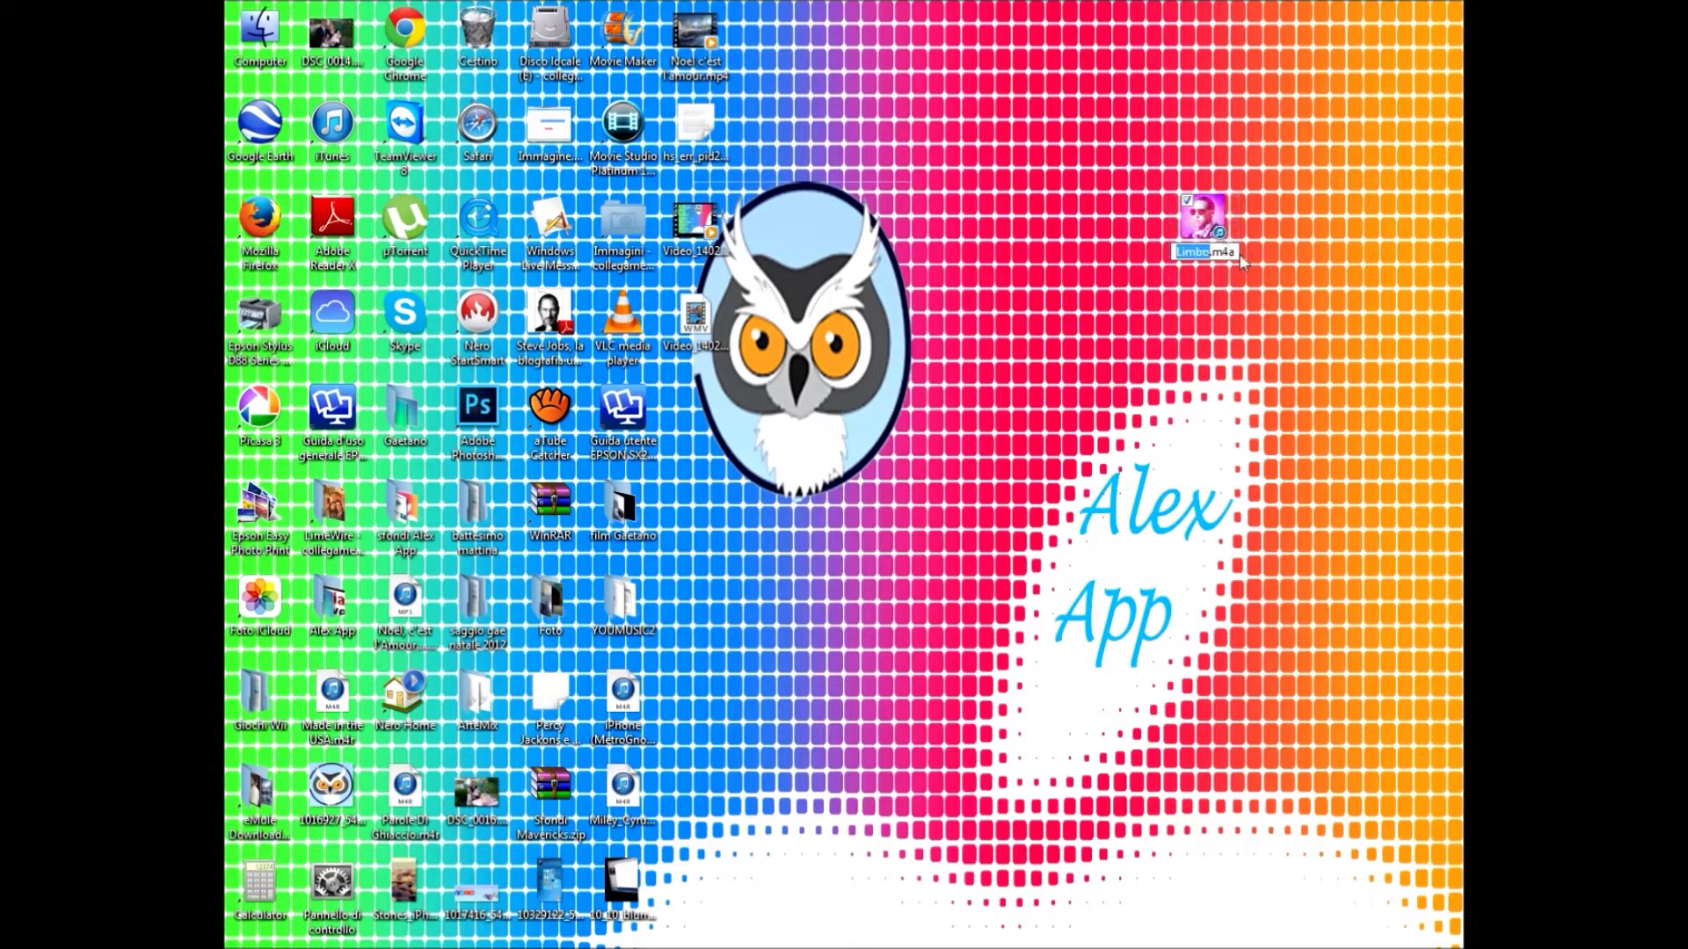
pyautogui.click(1234, 251)
pyautogui.press('BackSpace')
pyautogui.write('r')
pyautogui.press('Return')
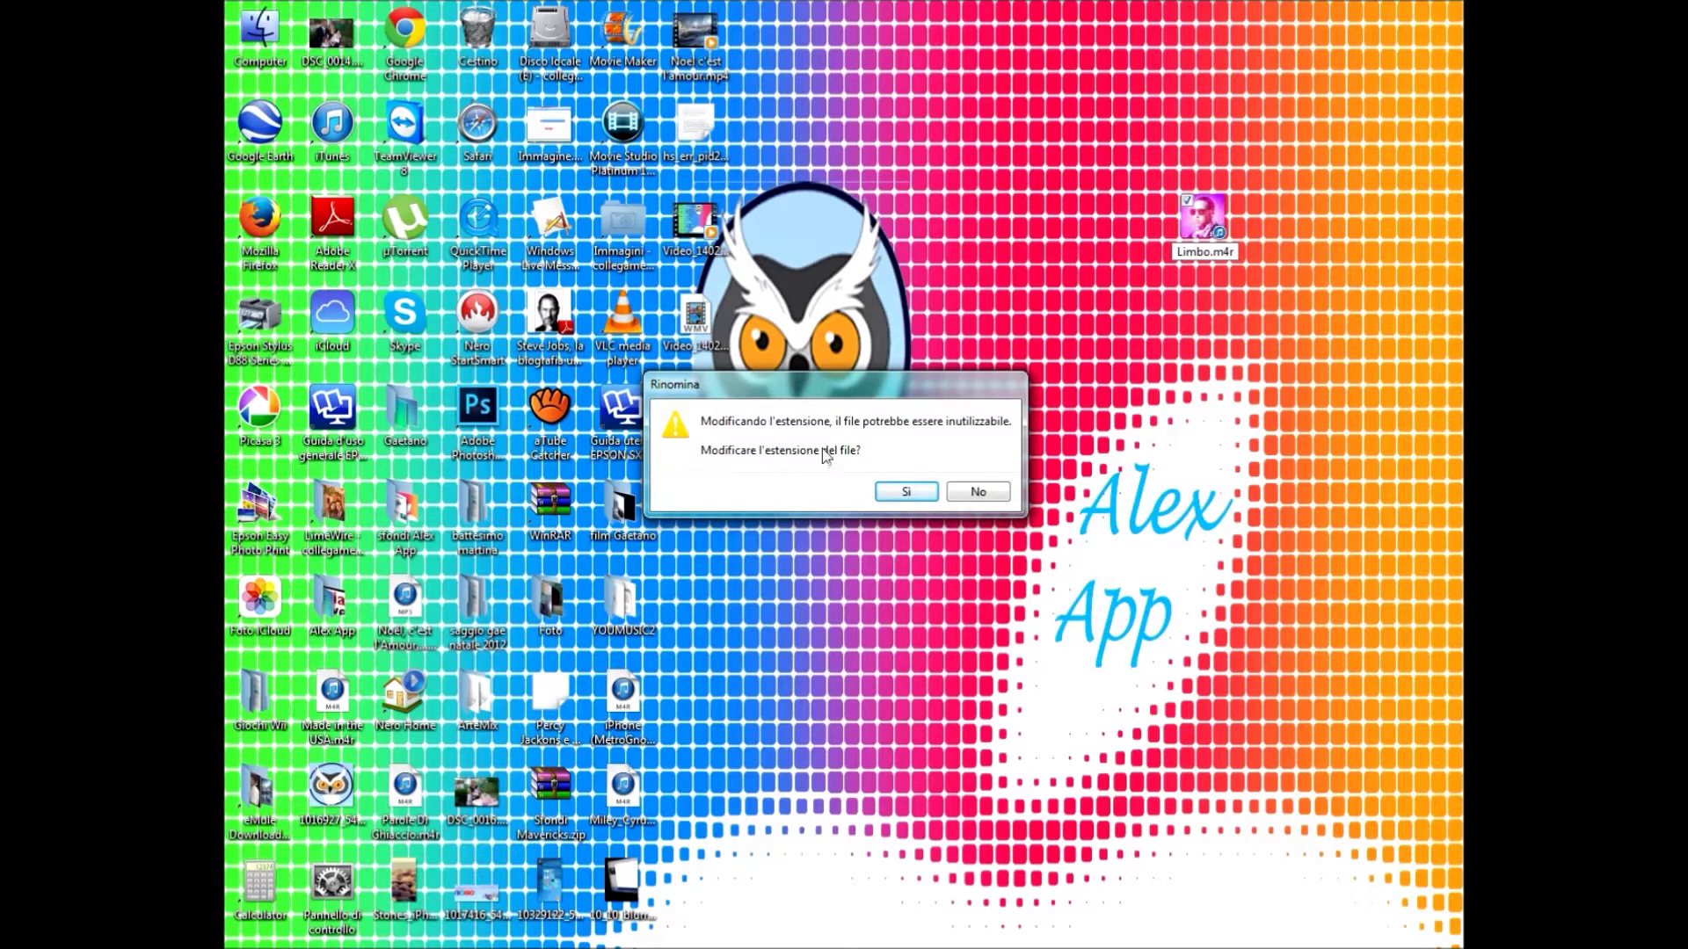
pyautogui.click(907, 493)
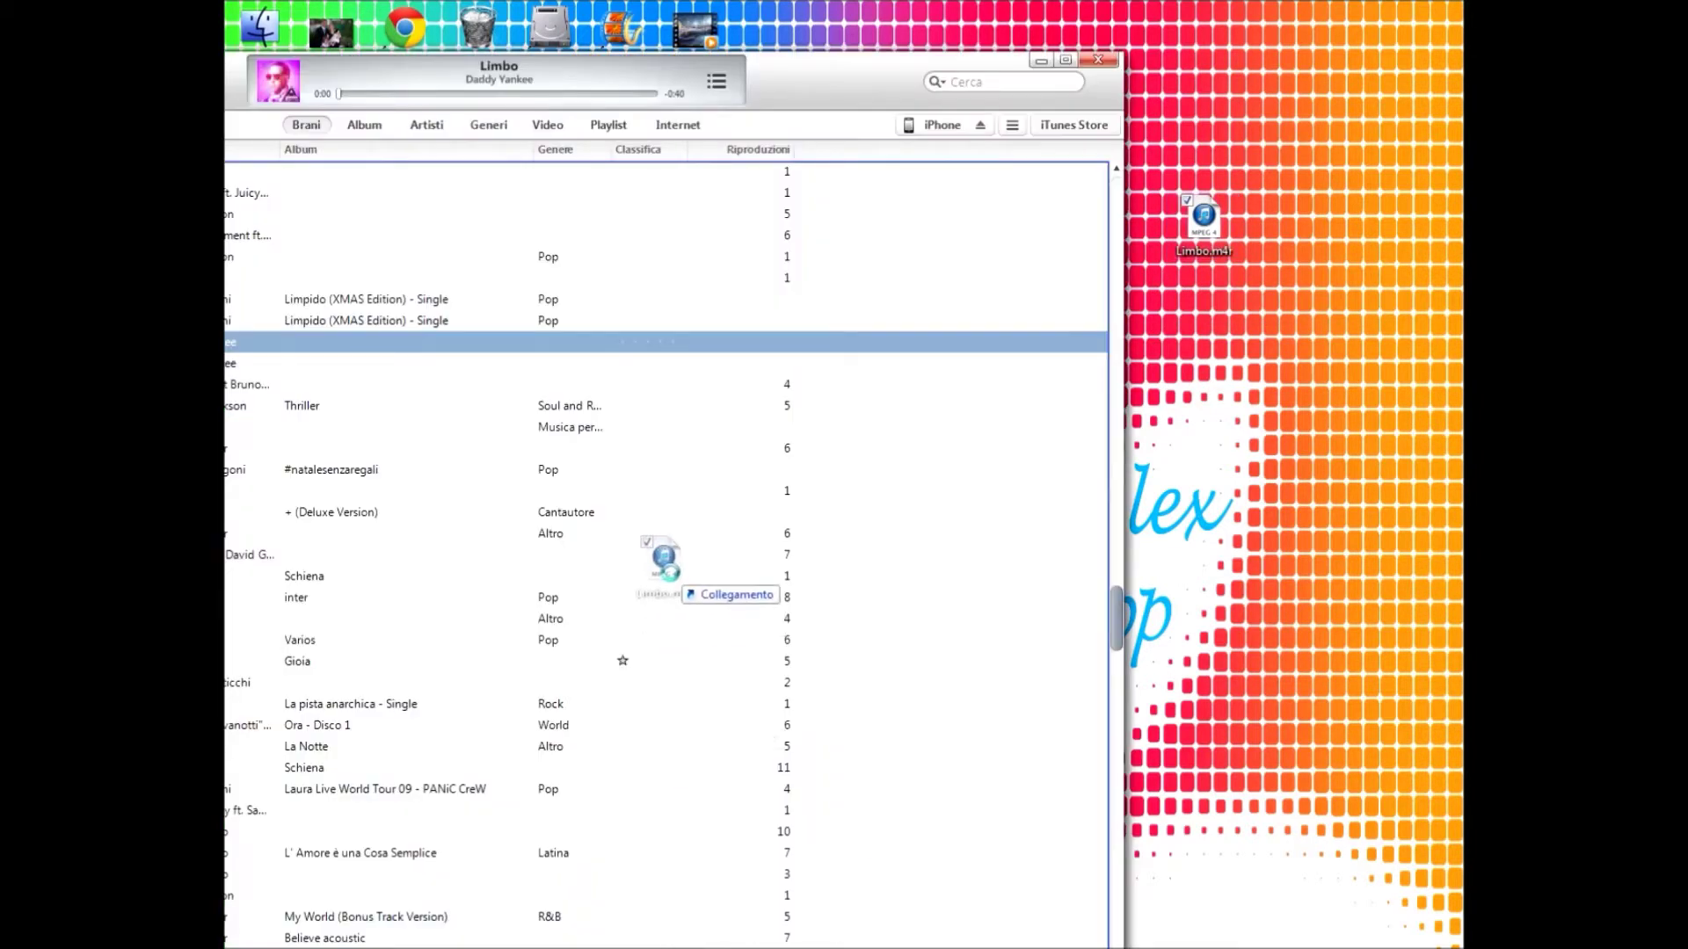
# - Add Limbo.m4r to the iTunes library and show the Suonerie library
pyautogui.moveTo(678, 938); pyautogui.dragTo(670, 573)
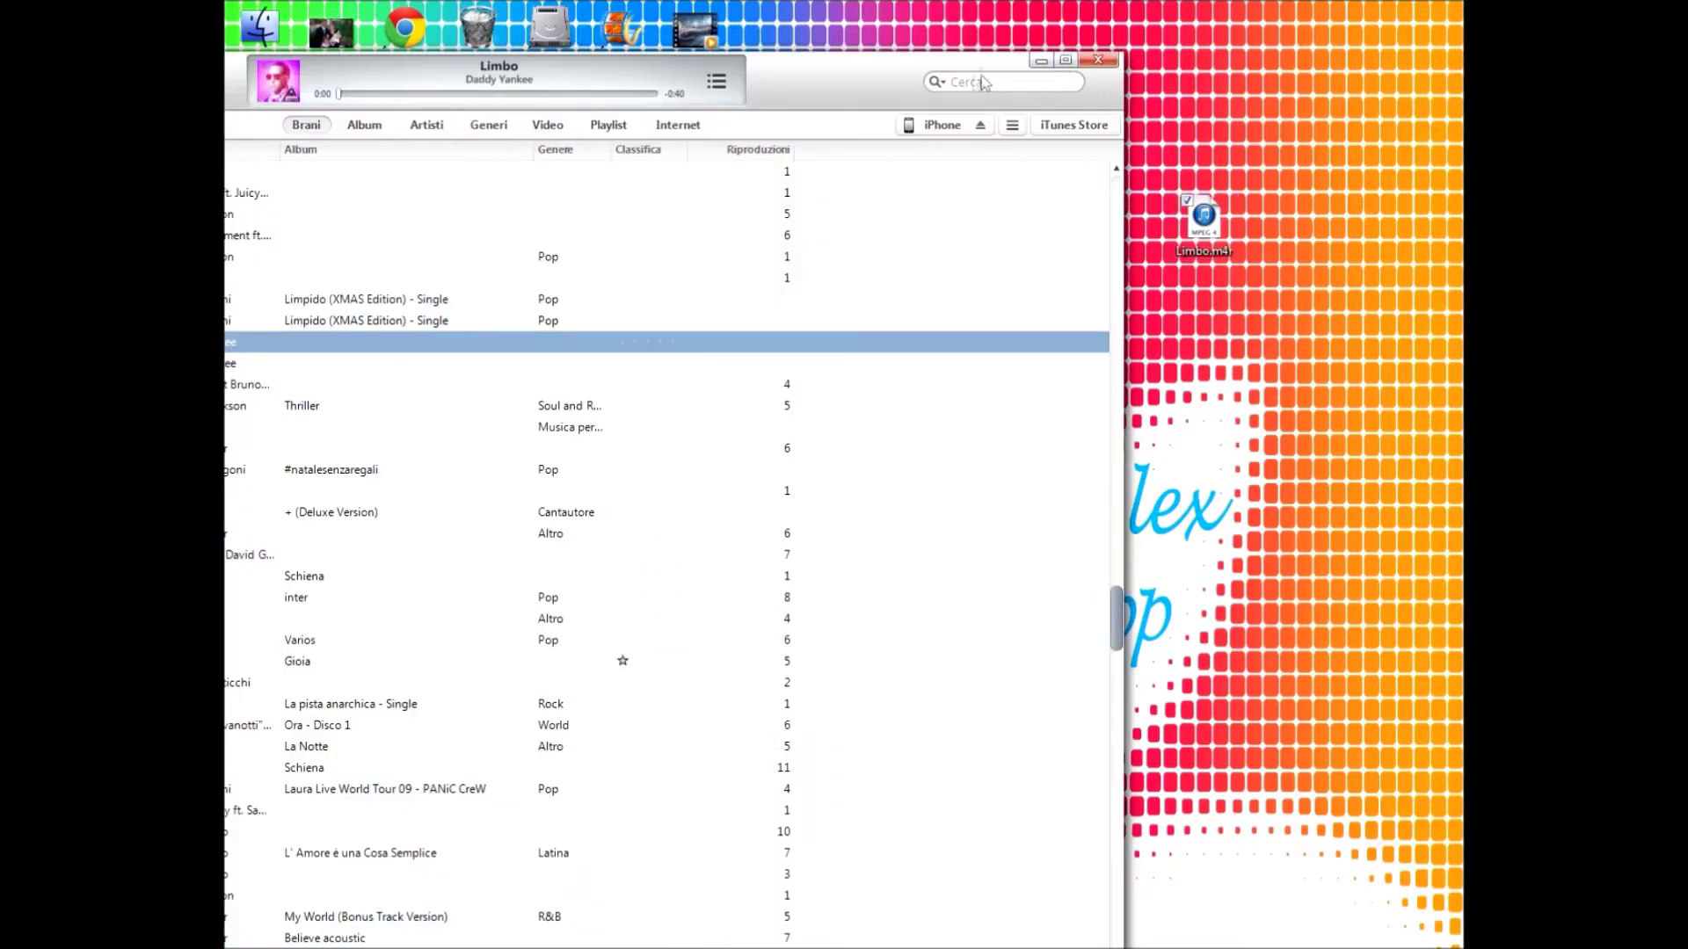
pyautogui.click(1065, 60)
pyautogui.click(306, 72)
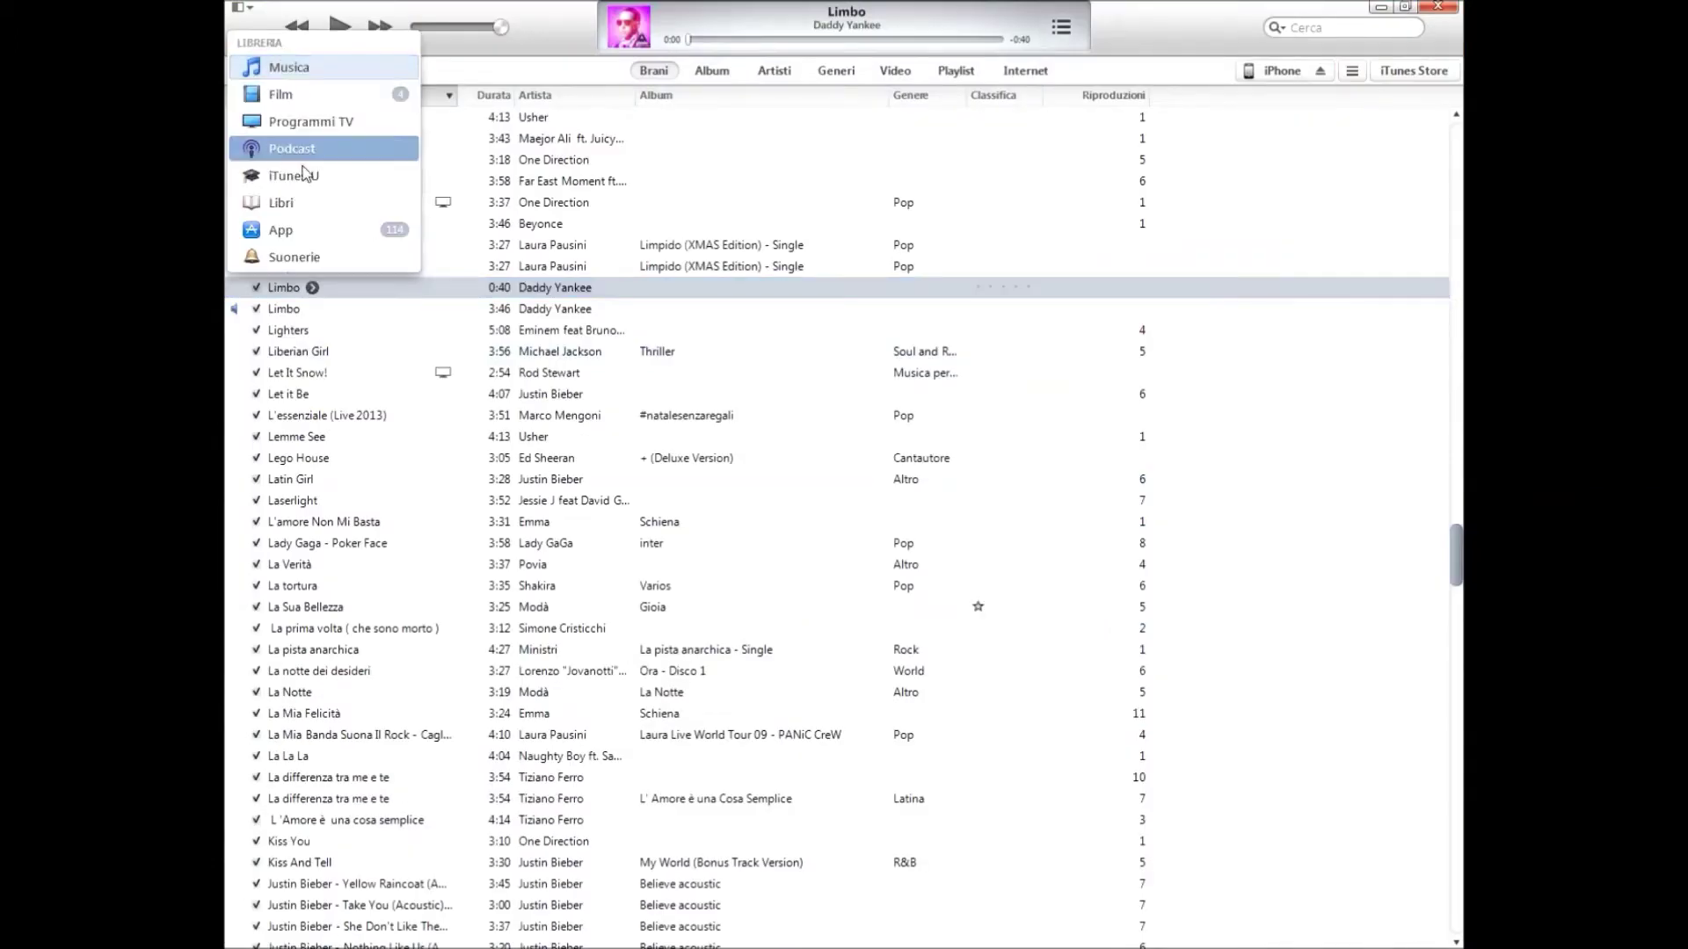
pyautogui.click(290, 267)
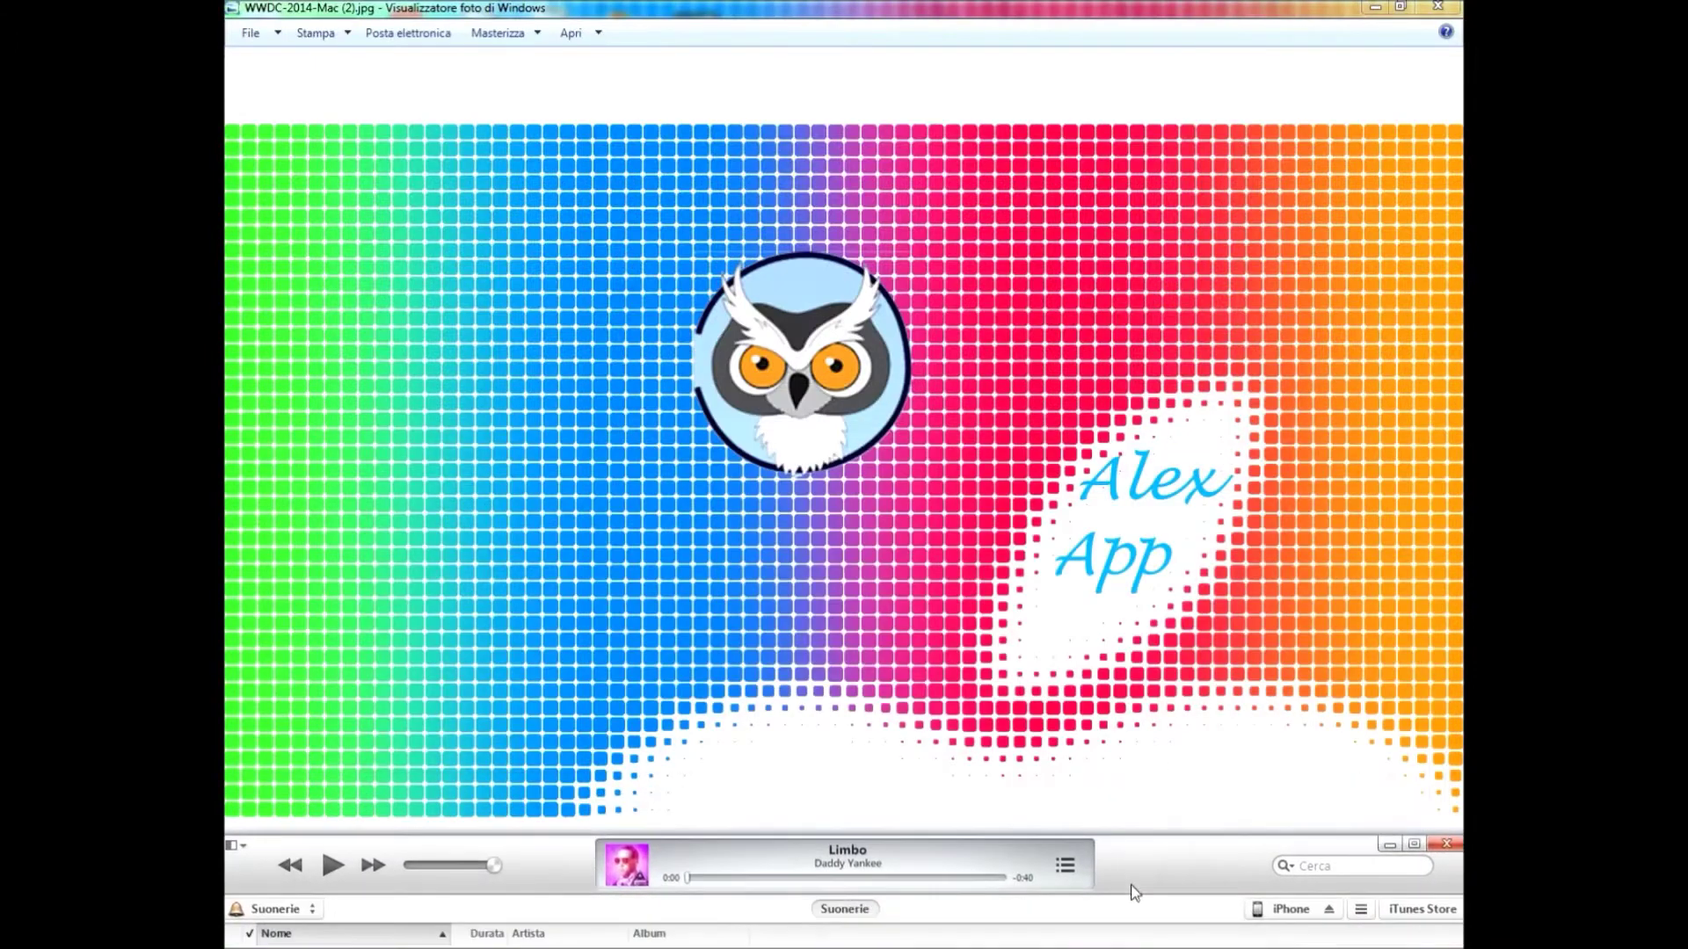
# - Show the connected iPhone's Suonerie sync settings with iTunes maximized
pyautogui.click(1290, 910)
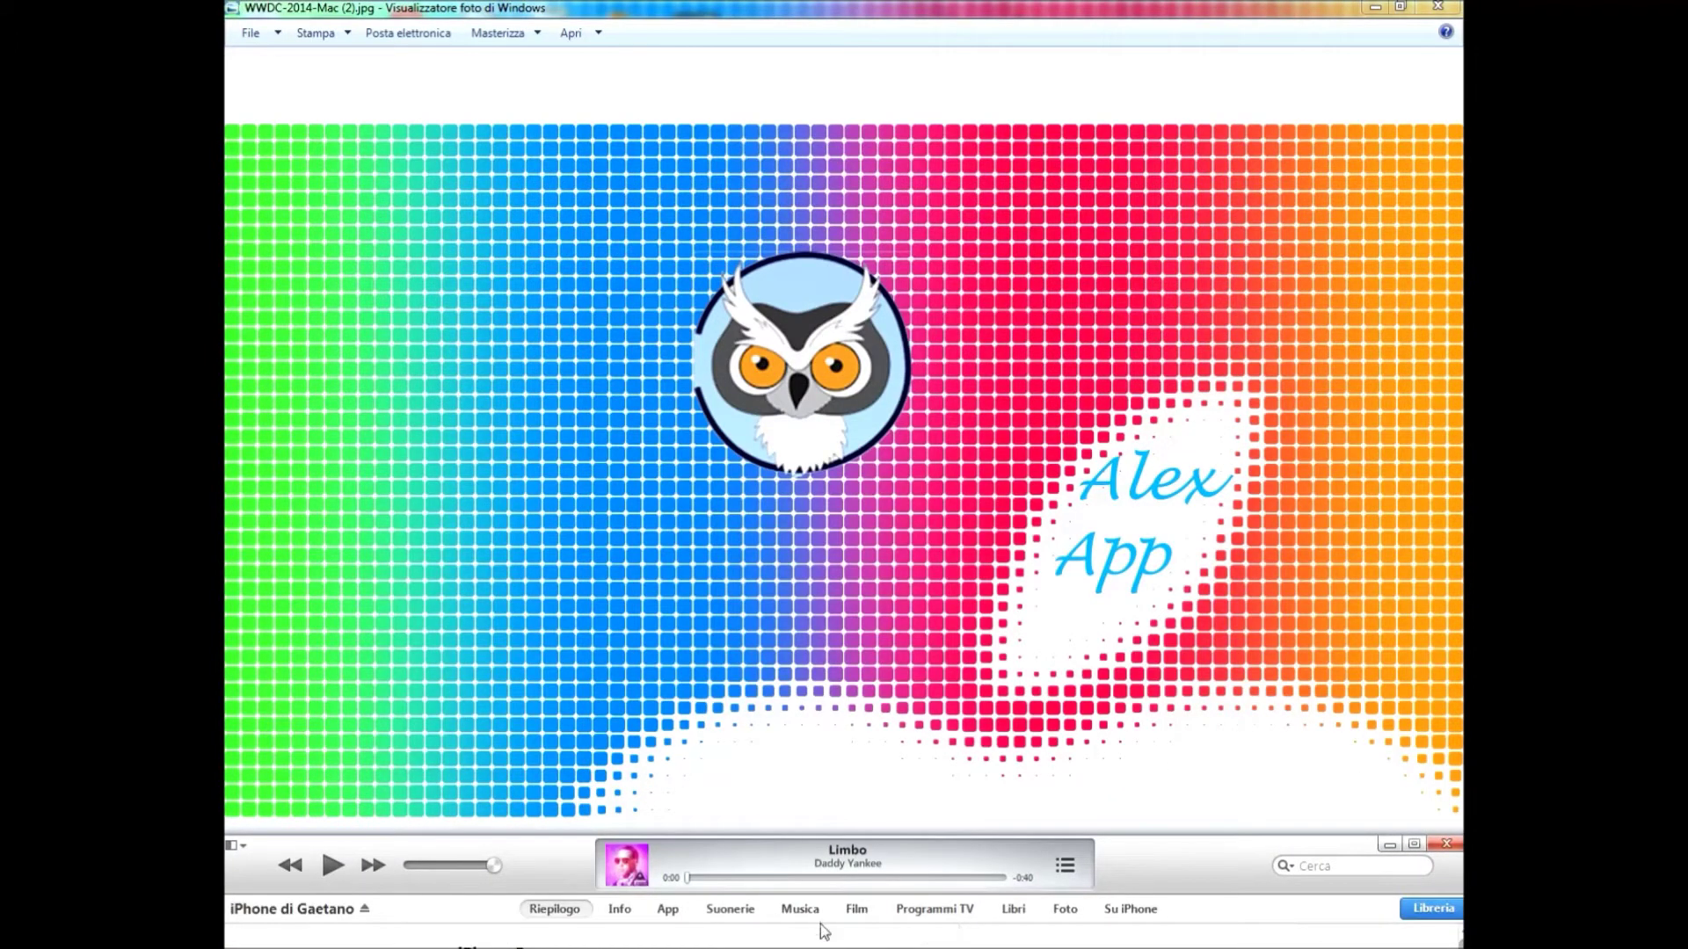
pyautogui.click(728, 912)
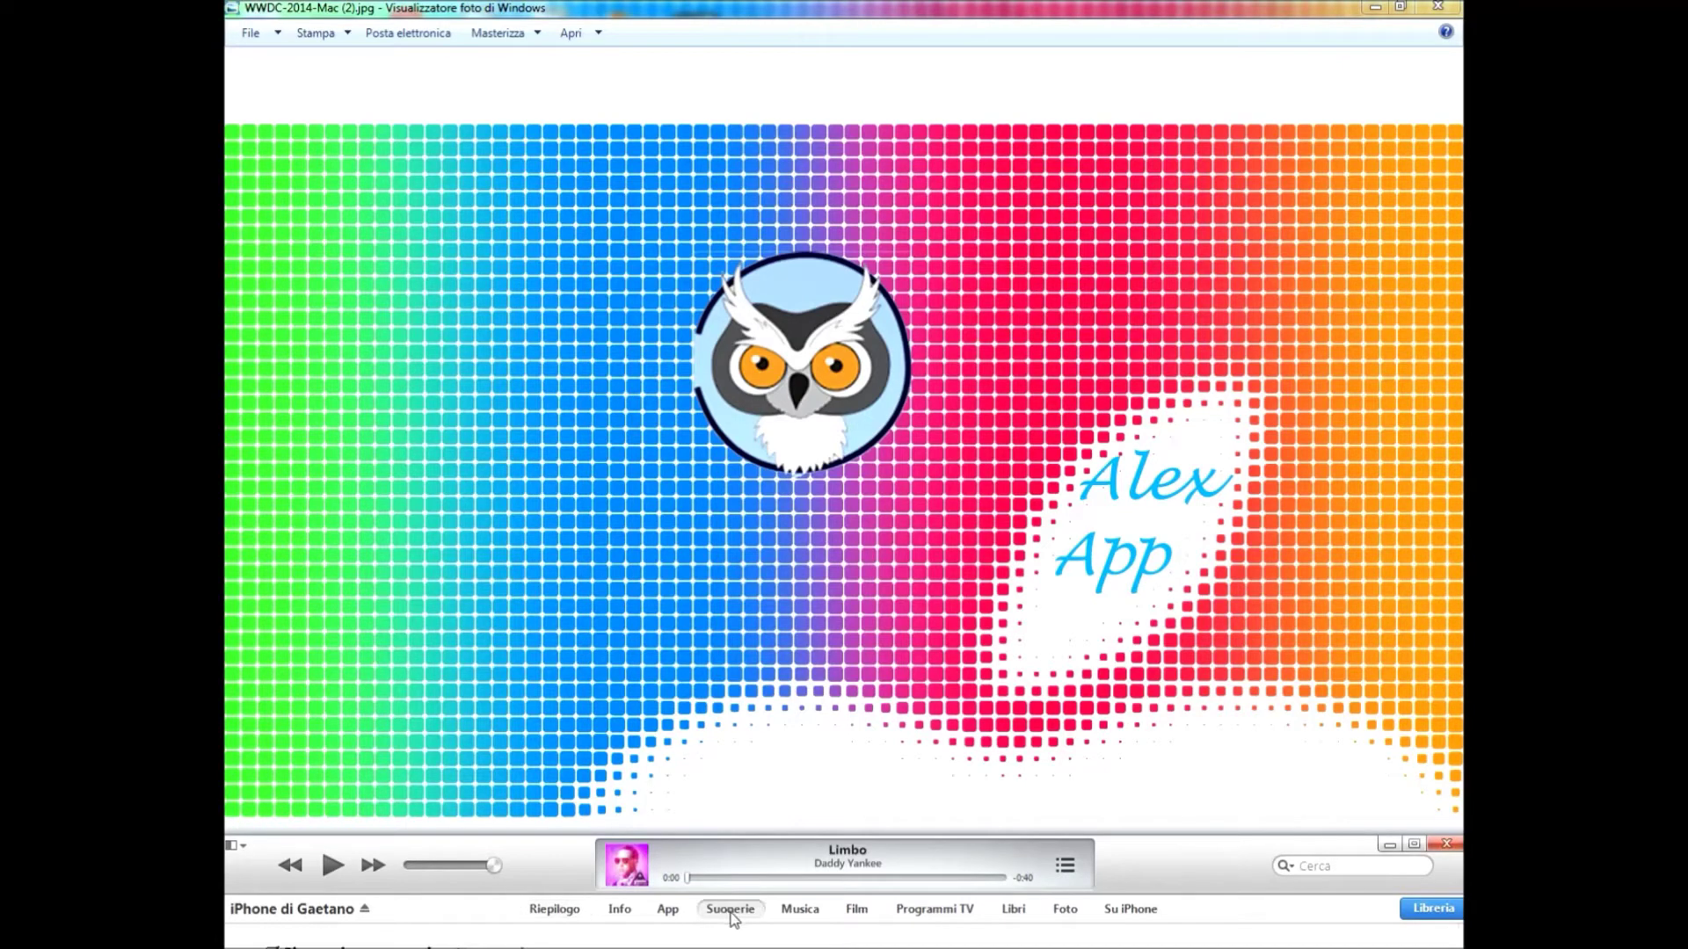
pyautogui.click(1412, 844)
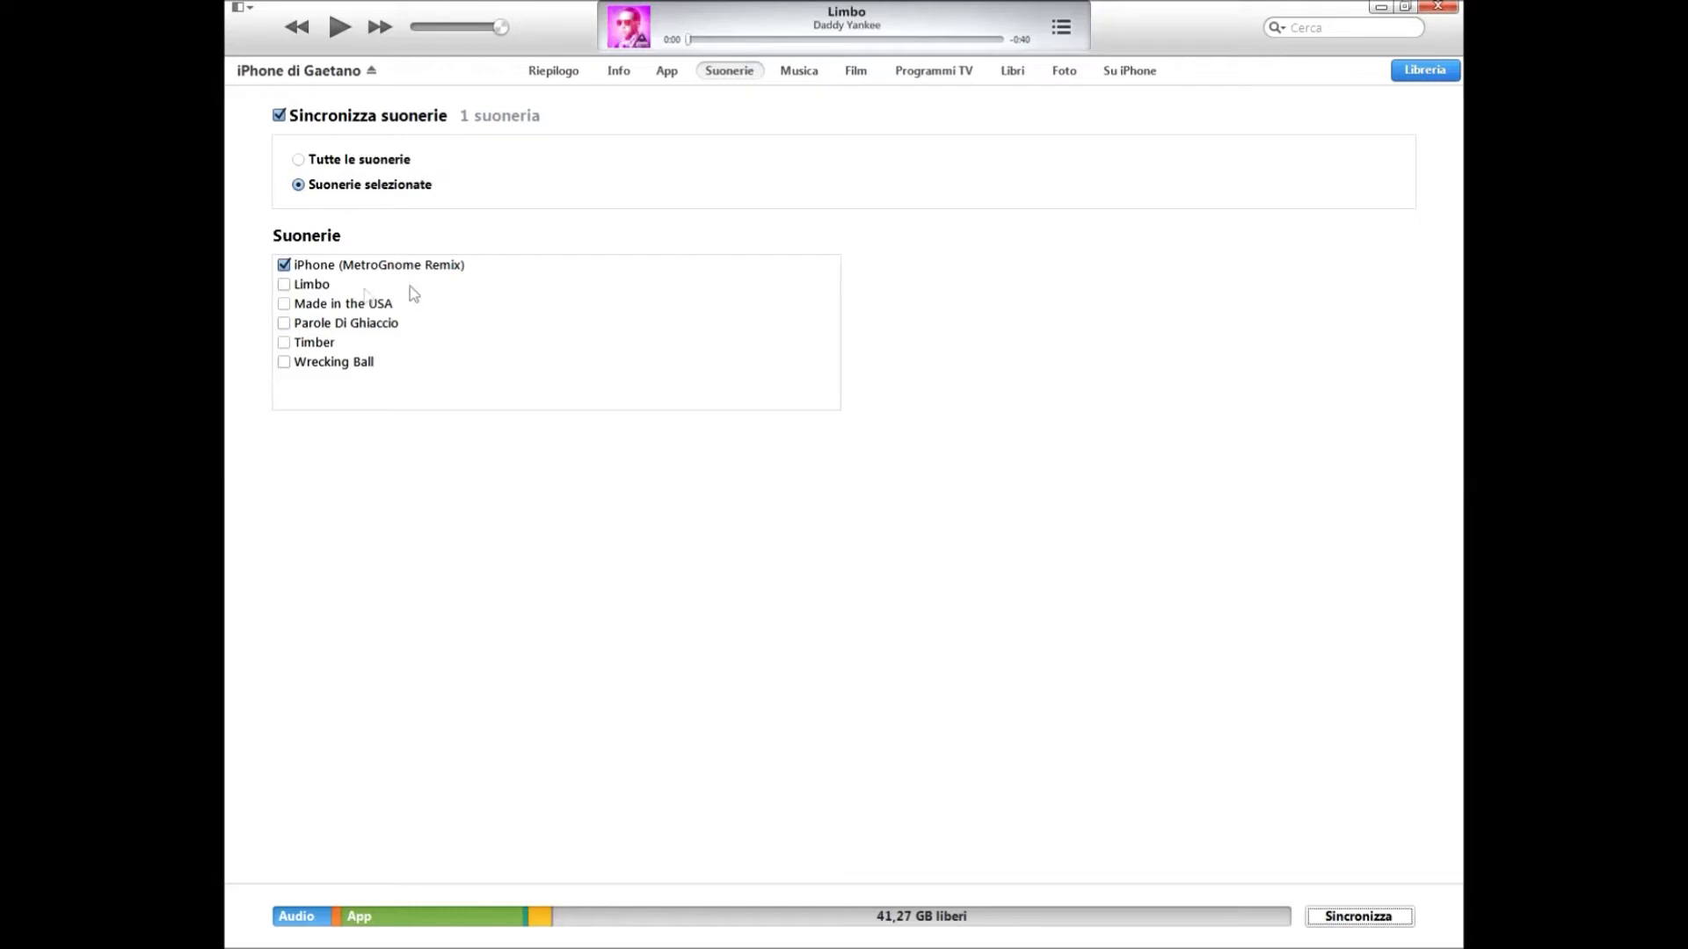
# - Tick Limbo in the iPhone's Suonerie list and apply to sync
pyautogui.click(325, 288)
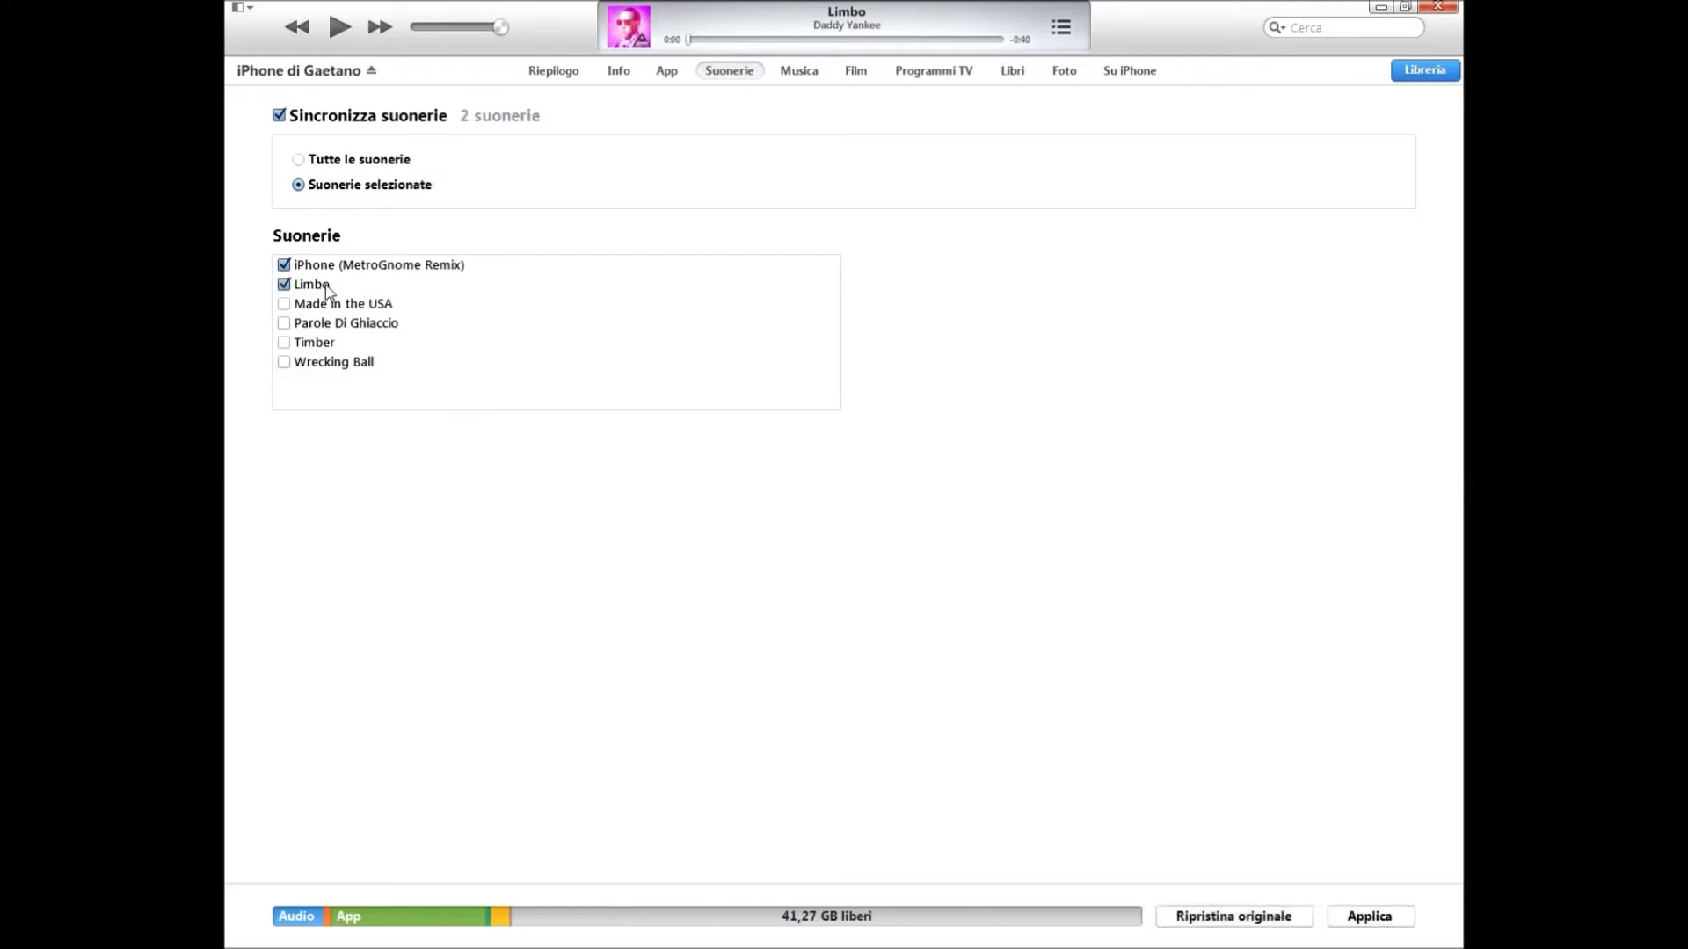
pyautogui.click(1373, 923)
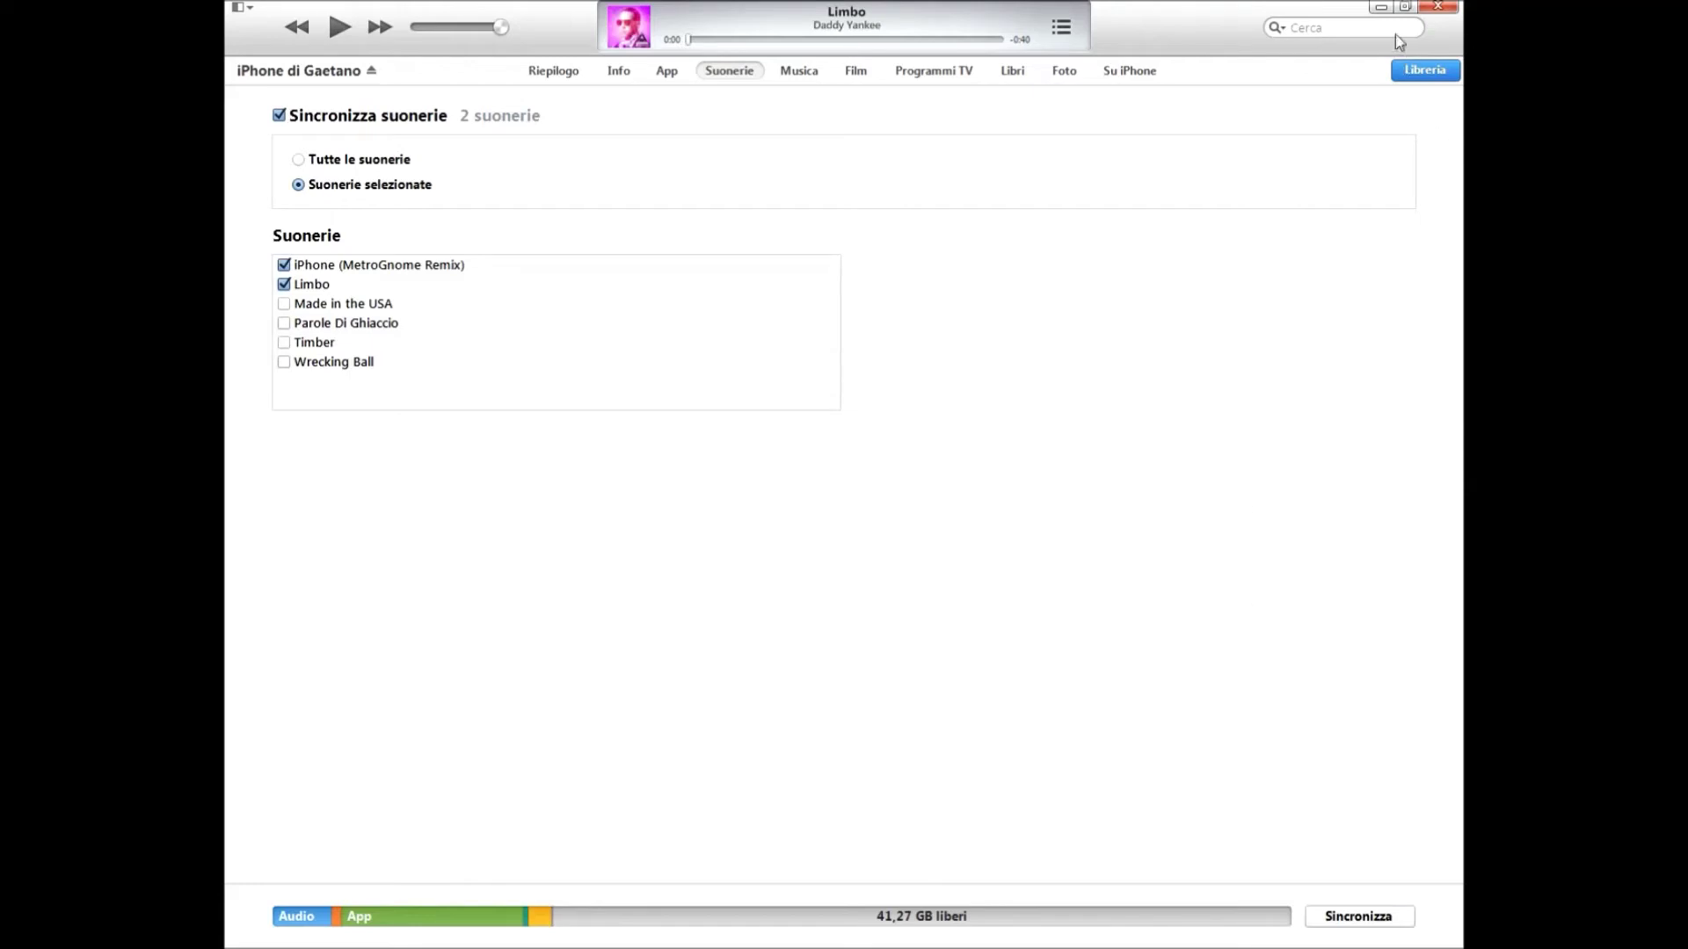
# - Minimize iTunes and Windows Photo Viewer to reveal the desktop
pyautogui.click(1381, 8)
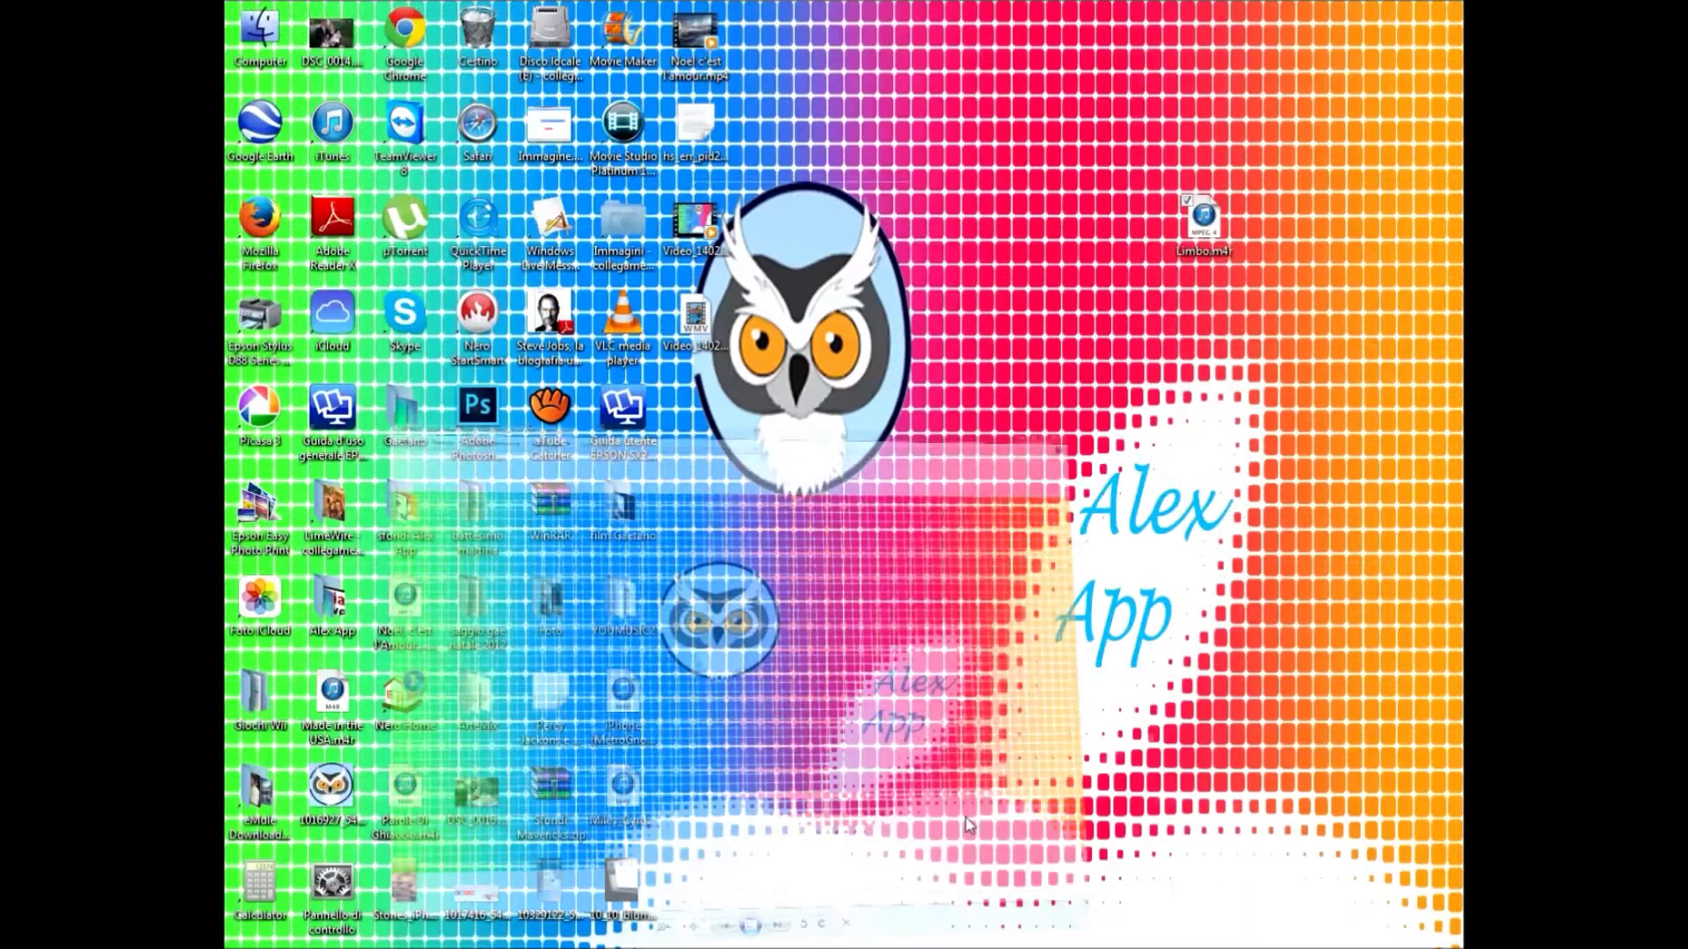
pyautogui.click(1372, 8)
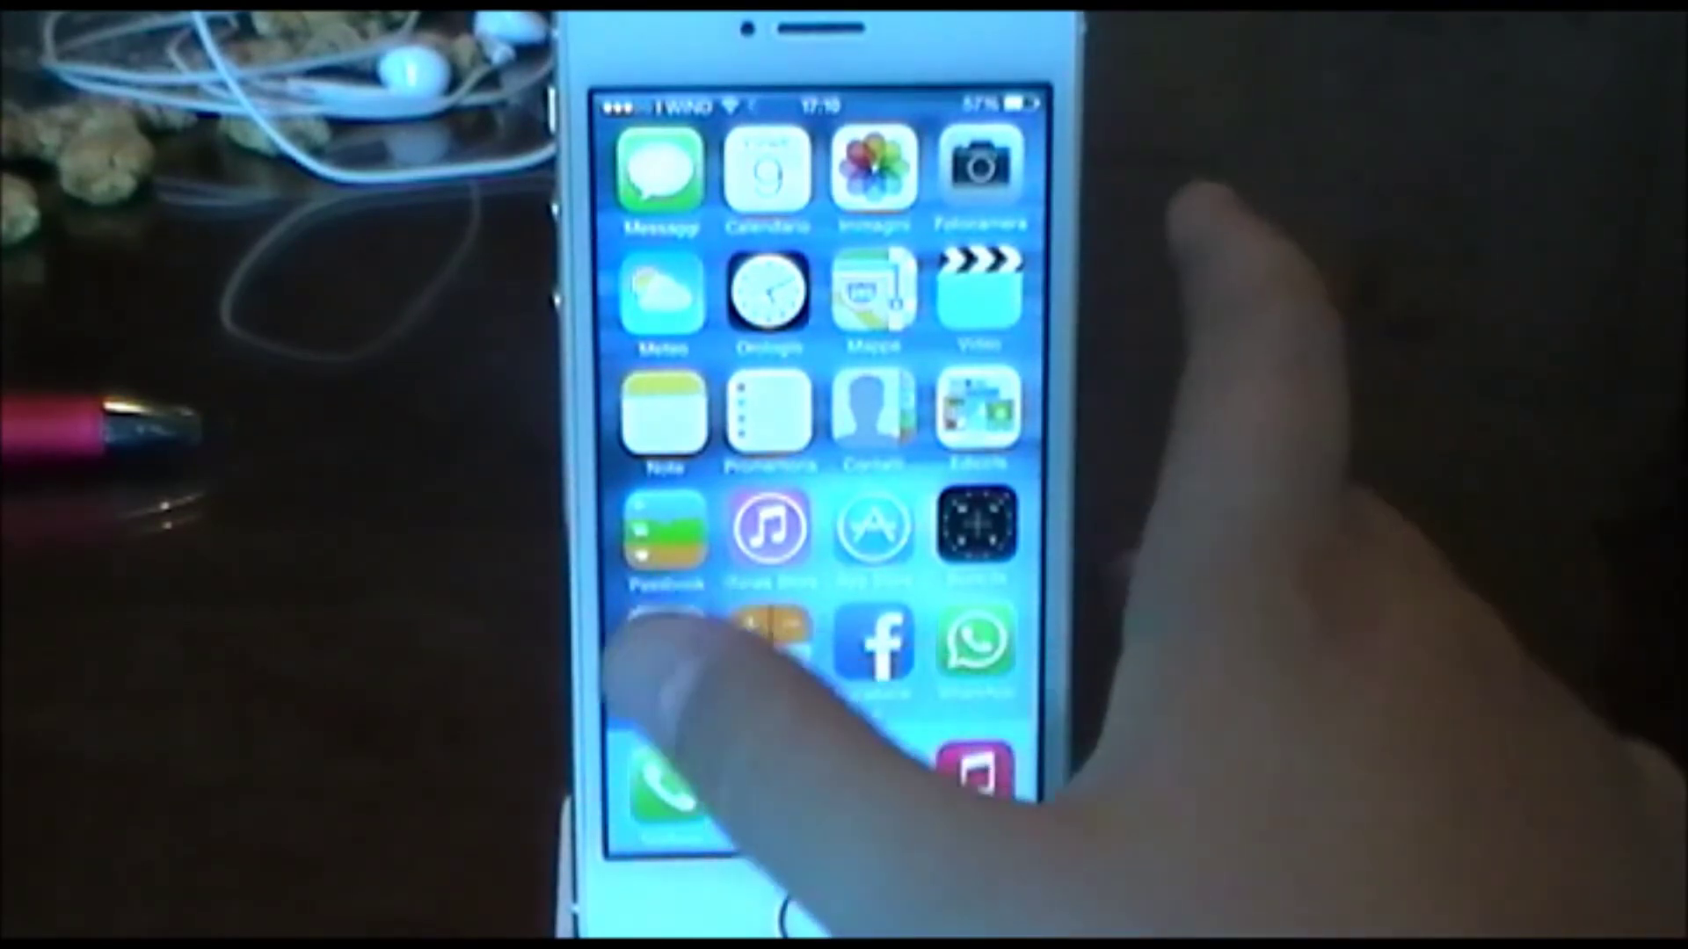
# - Choose Limbo under Impostazioni > Suoni > Suoneria, then return to the home screen
pyautogui.click(666, 647)
pyautogui.scroll(-5, 949, 554)
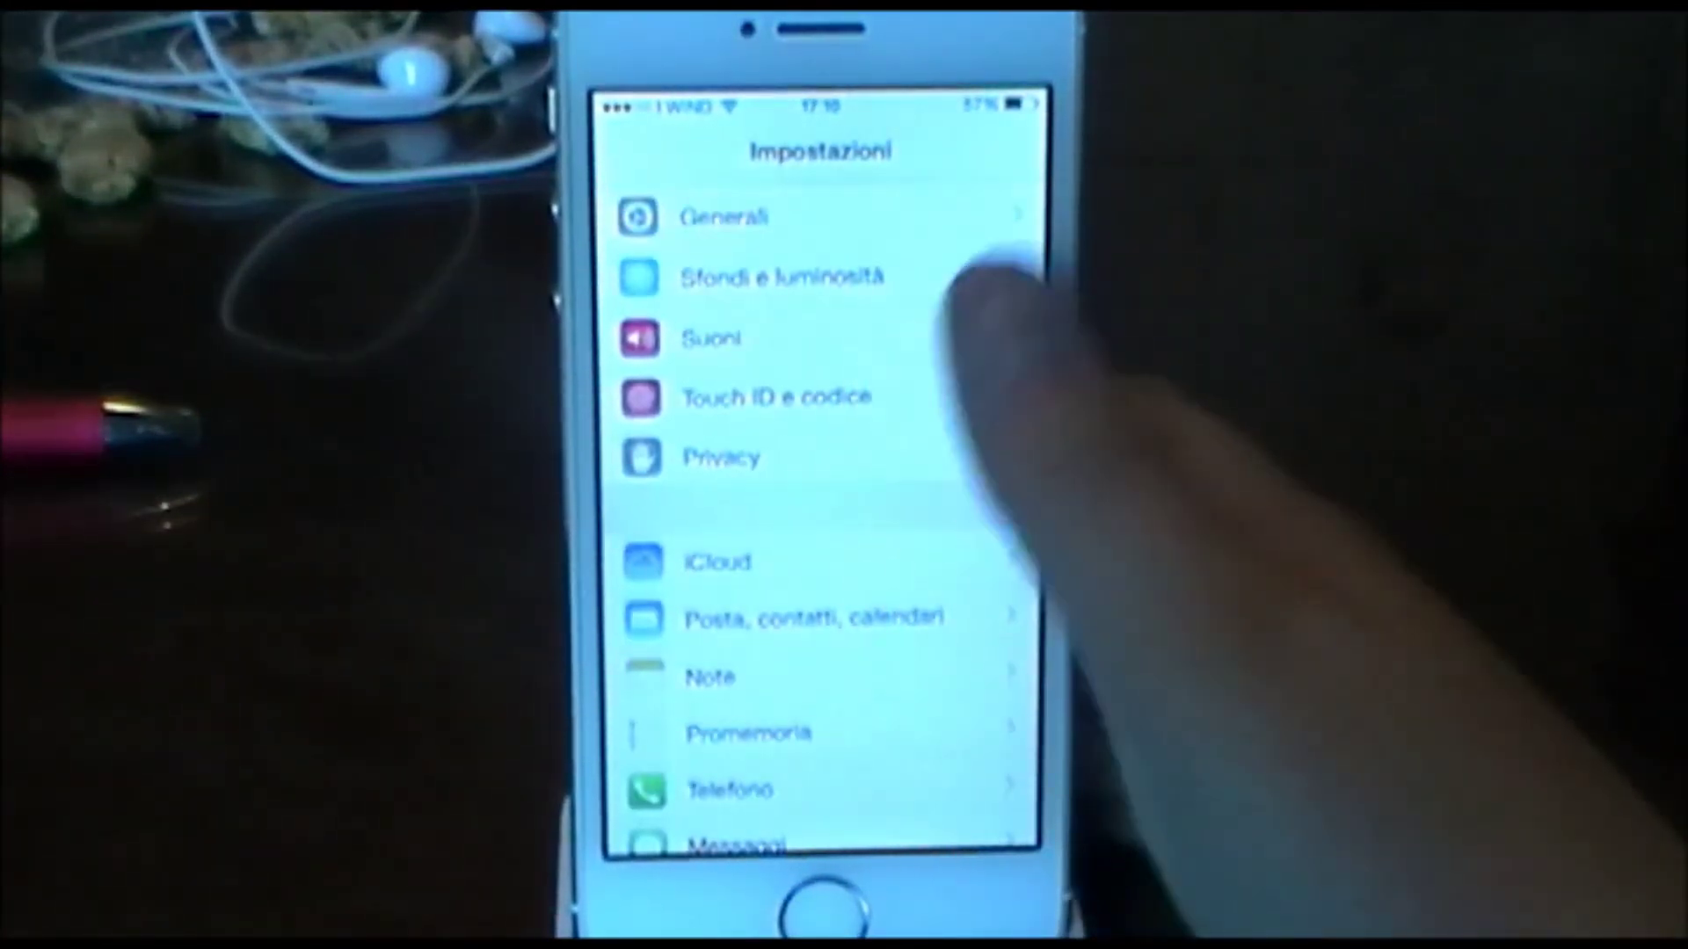
pyautogui.click(949, 335)
pyautogui.click(924, 723)
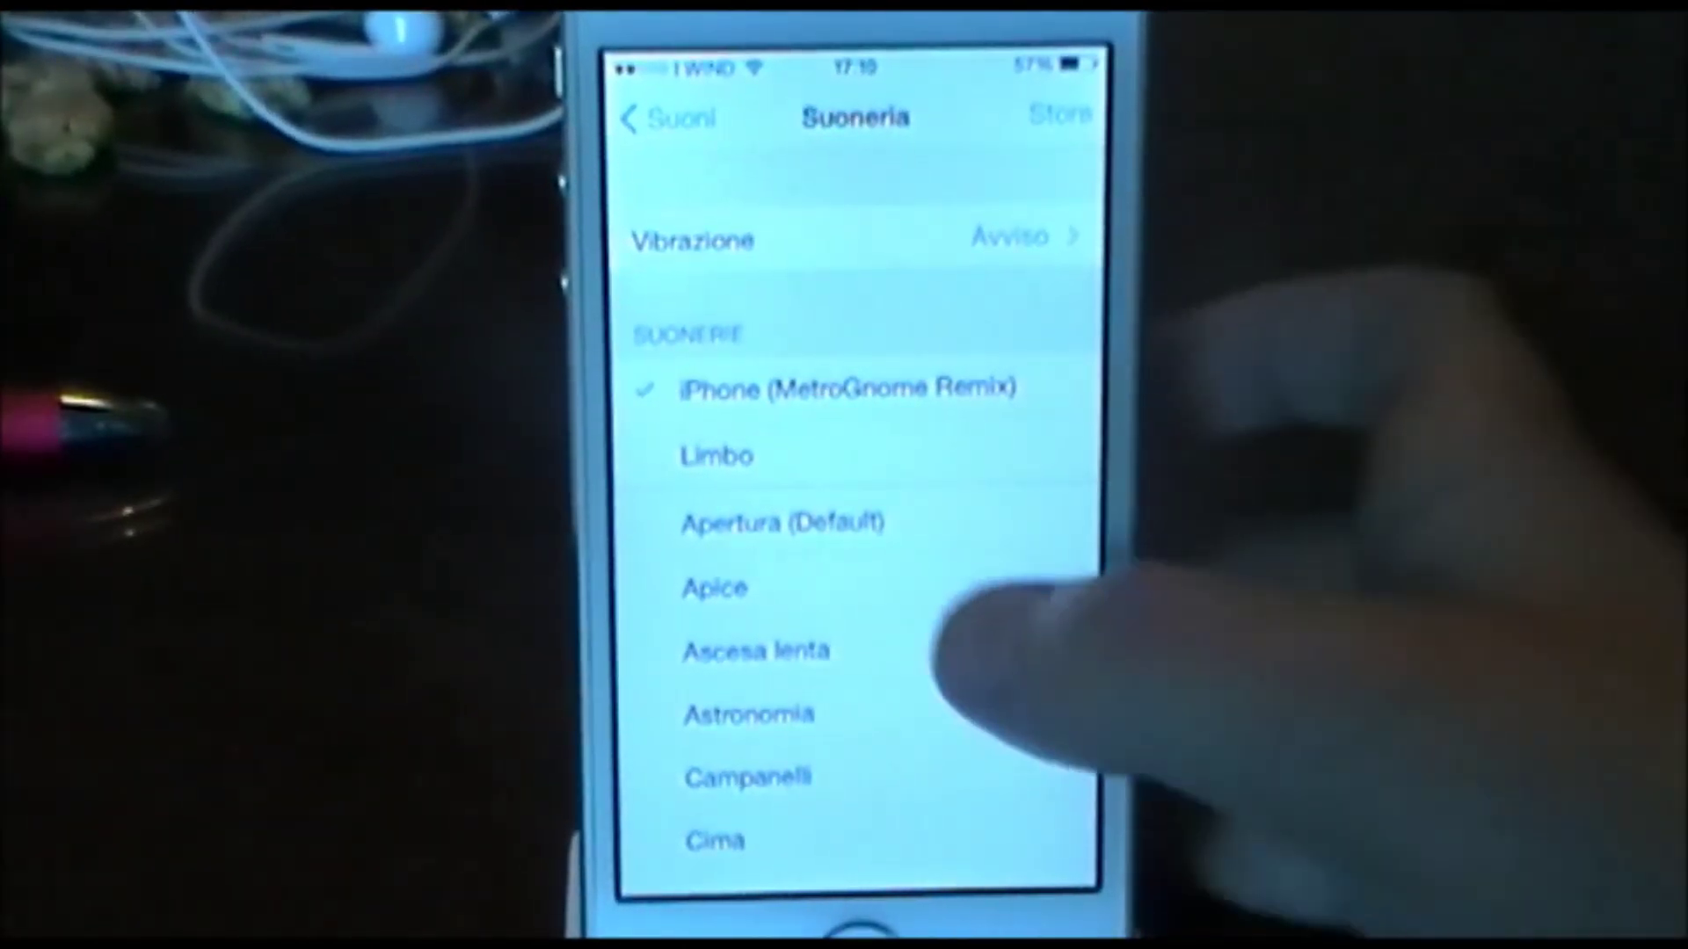
pyautogui.click(982, 456)
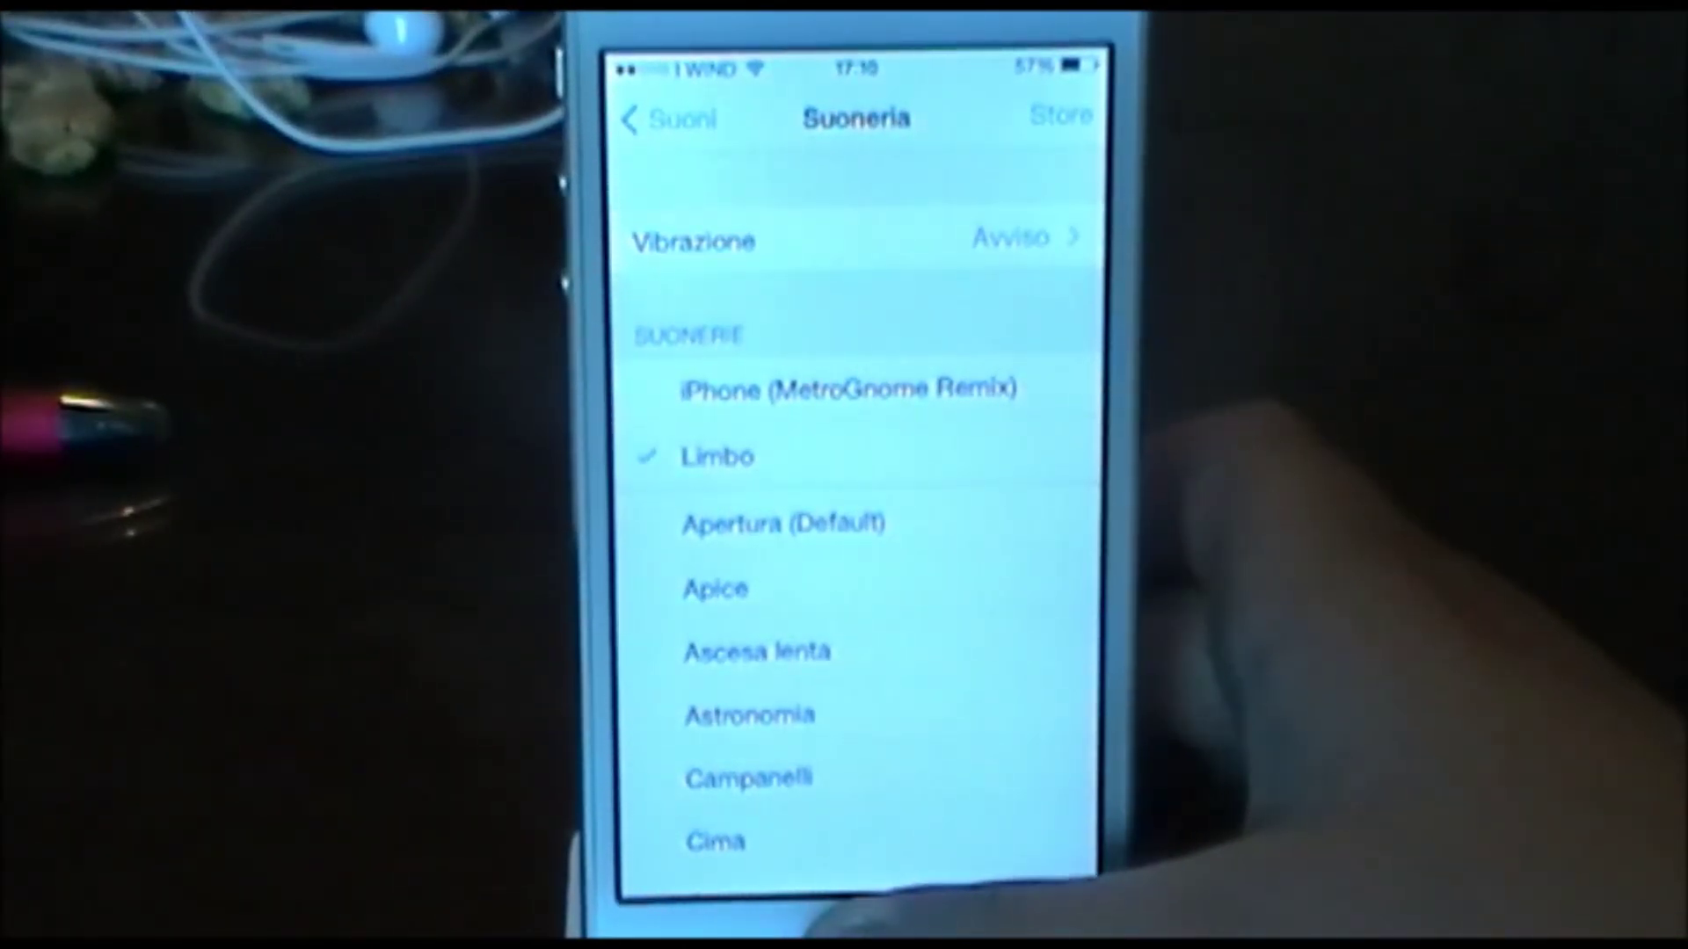
pyautogui.press('super')
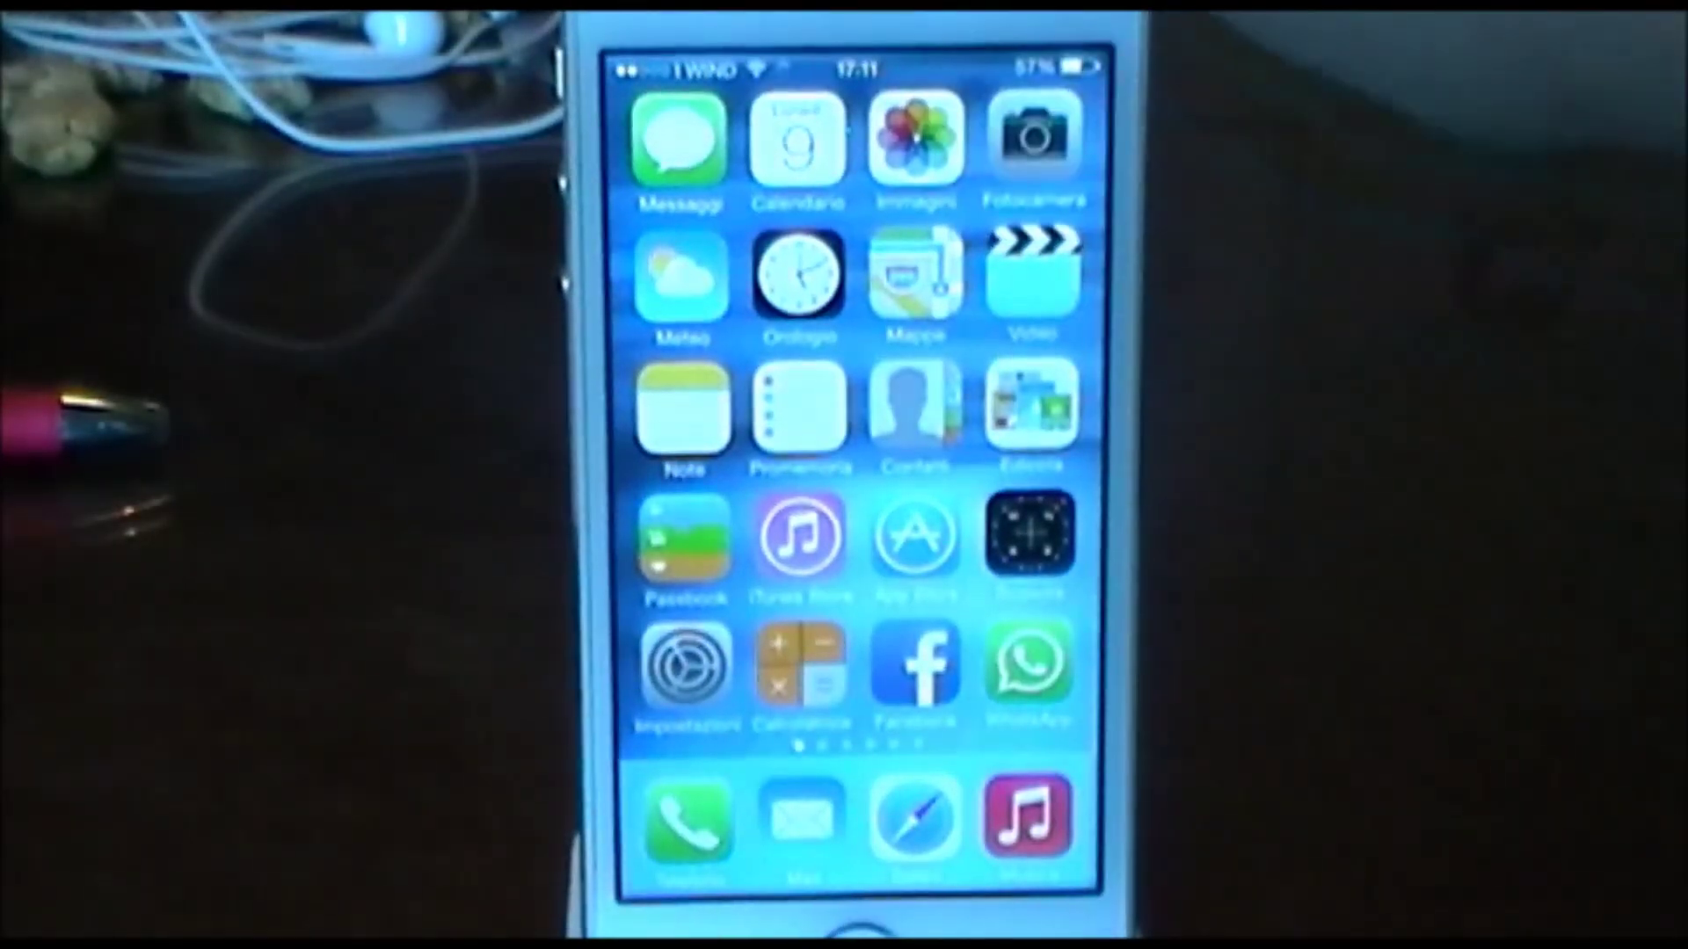